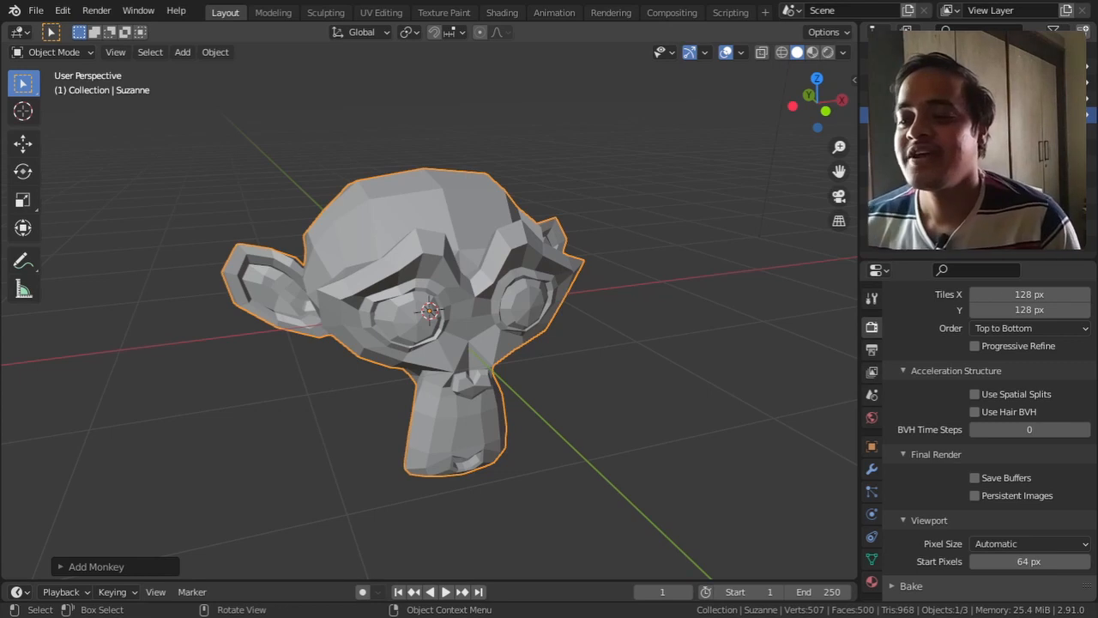
Step: Add a lattice at the scene origin and scale it up around the monkey head
click(284, 286)
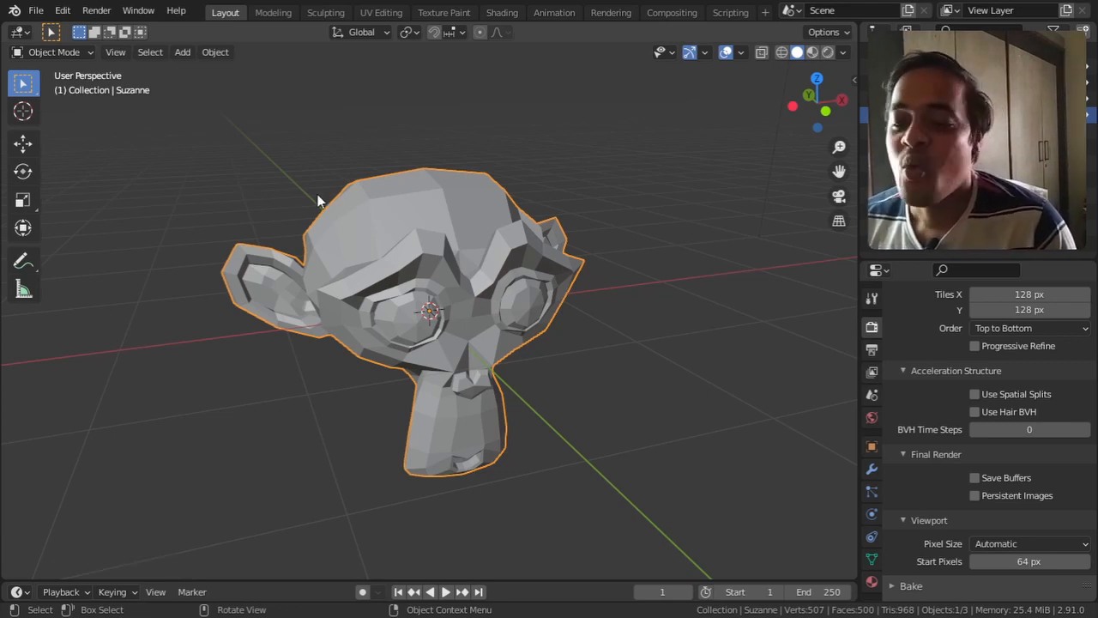
click(183, 54)
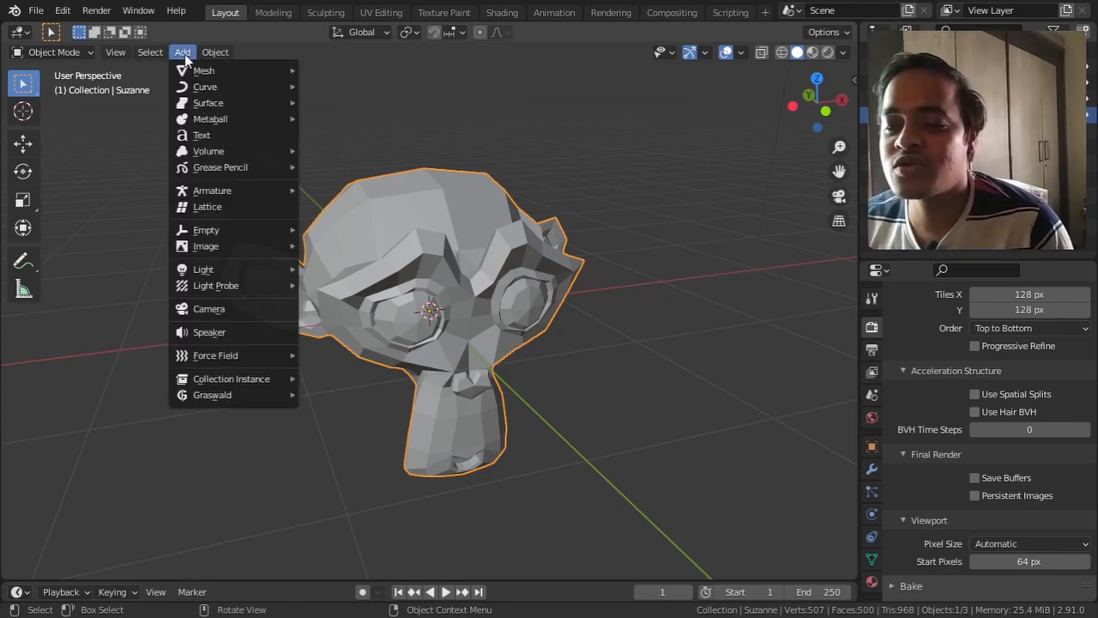
click(210, 206)
middle_drag(360, 360, 486, 338)
key(s)
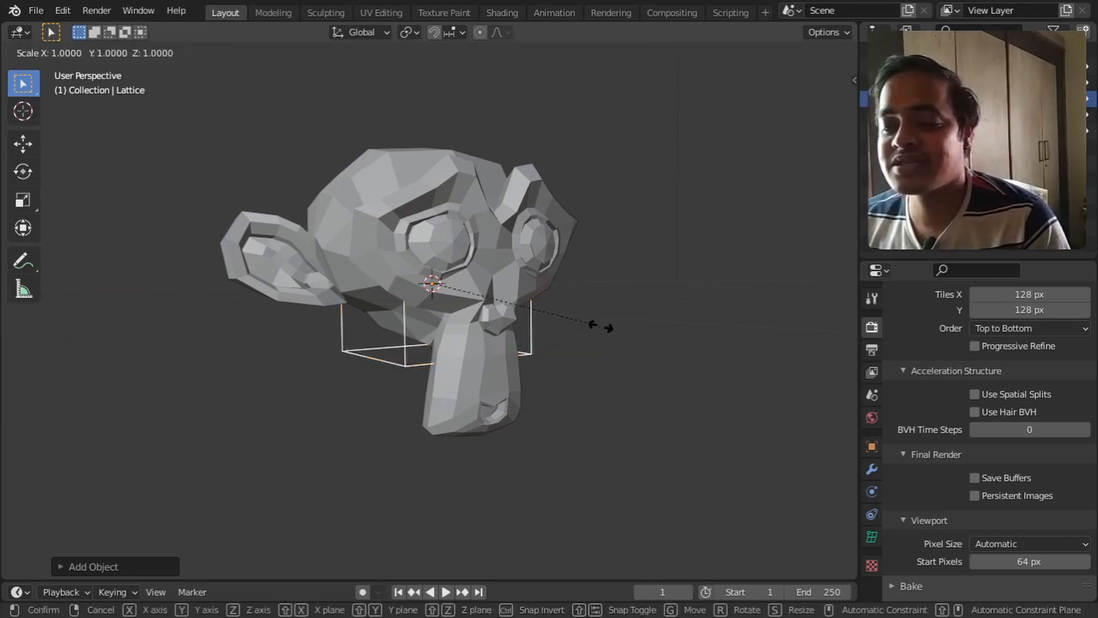
click(760, 400)
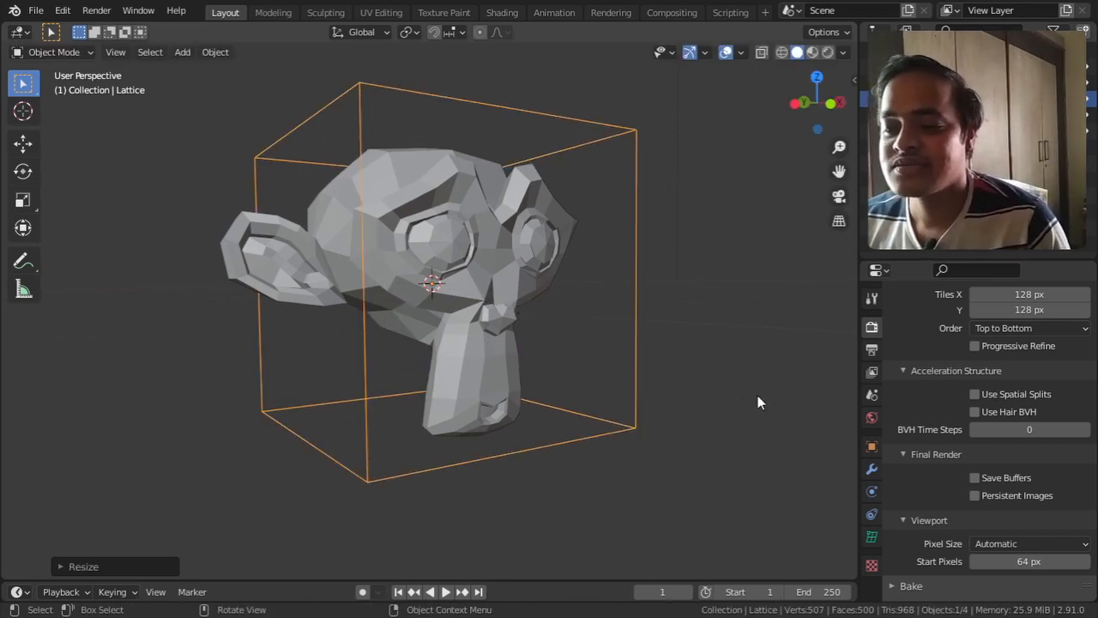
Step: Enlarge the lattice in the front view until it encloses the whole monkey head, including both ears
click(830, 104)
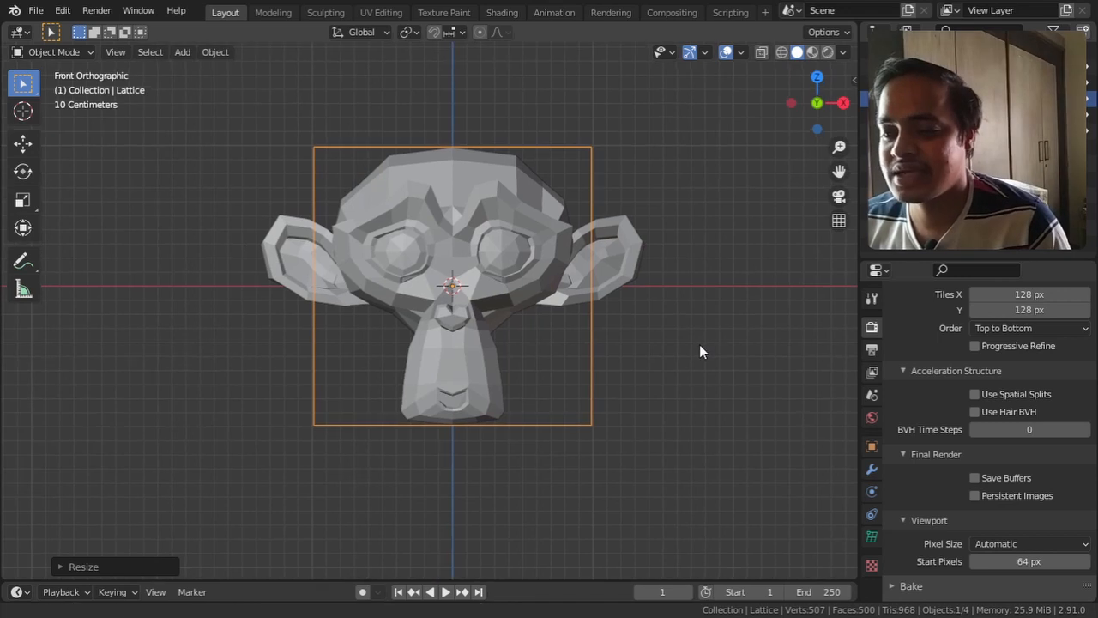
key(s)
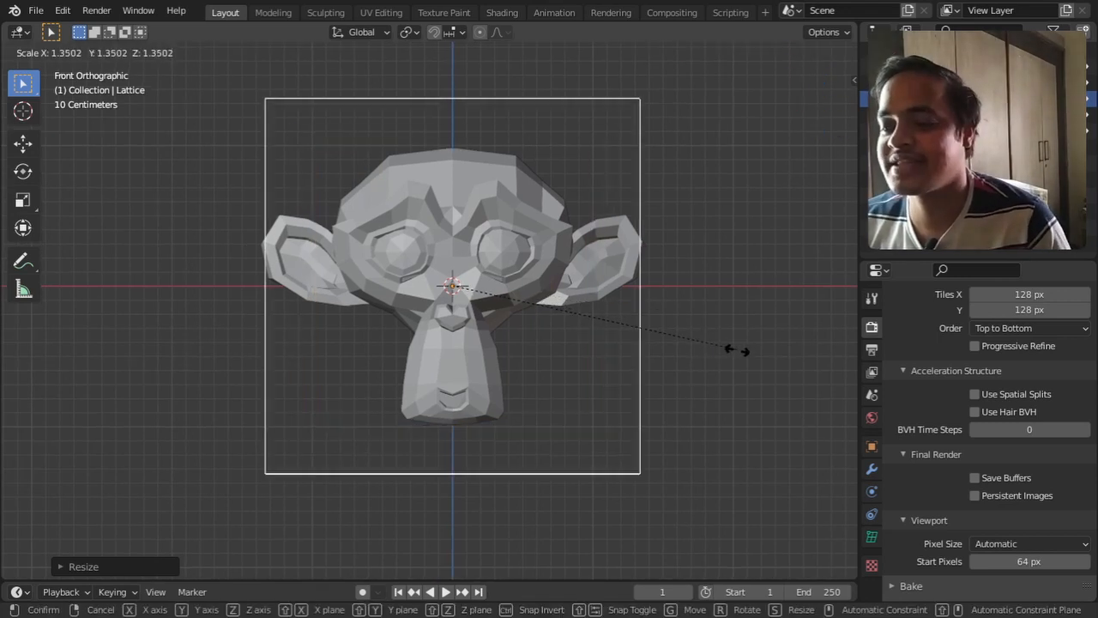
click(758, 355)
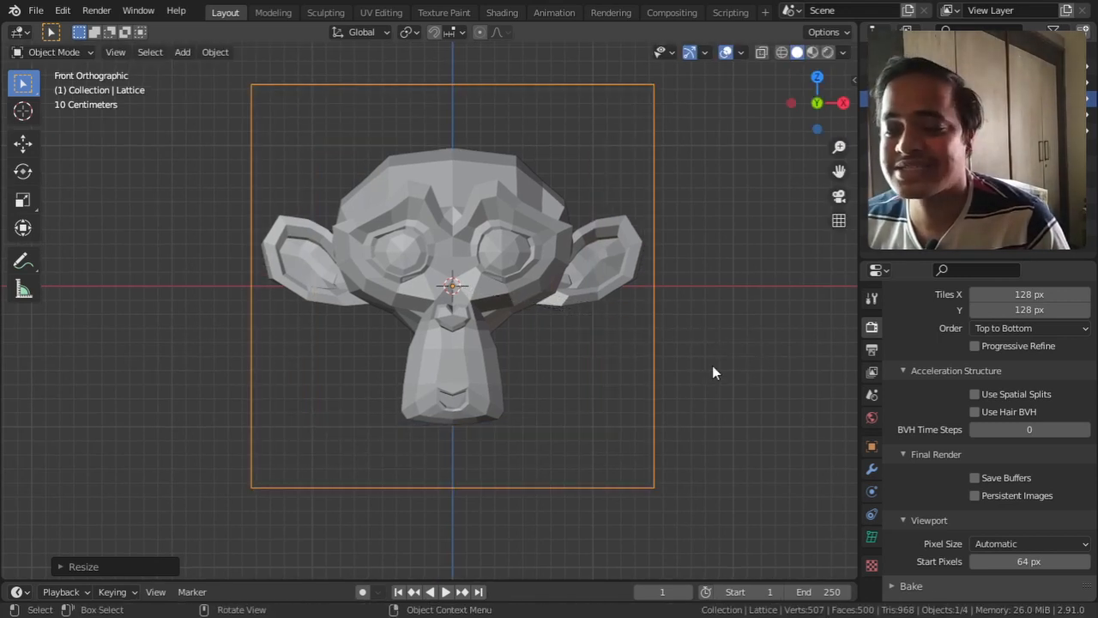
middle_drag(736, 368, 711, 387)
scroll(712, 379, down, 2)
middle_drag(688, 351, 609, 338)
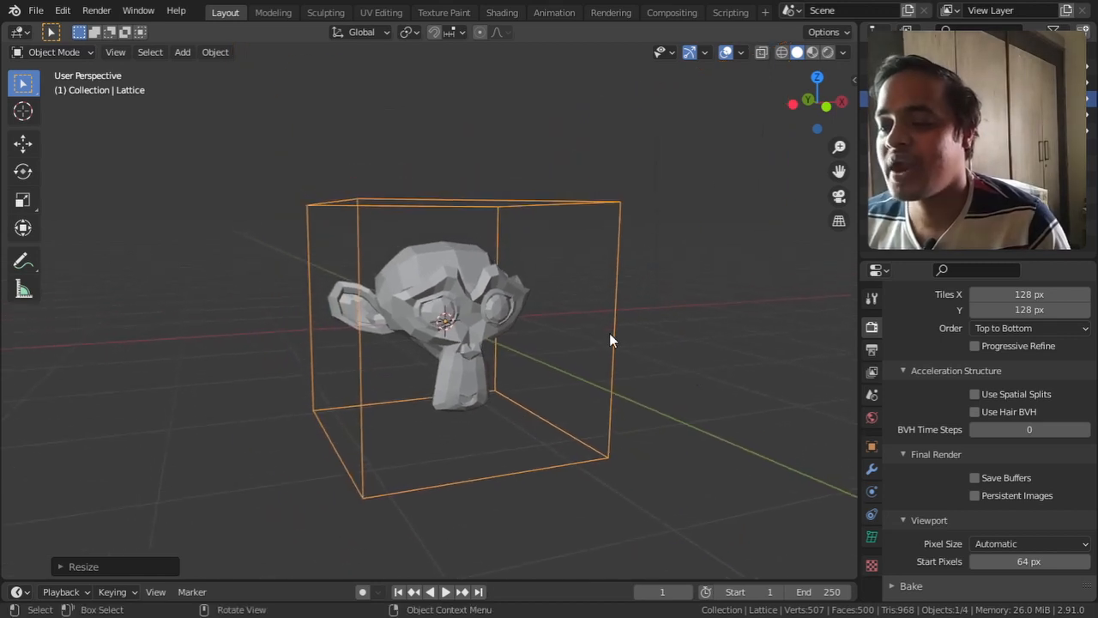
Step: Add a Lattice modifier to the monkey head and assign the surrounding lattice as its object
click(473, 279)
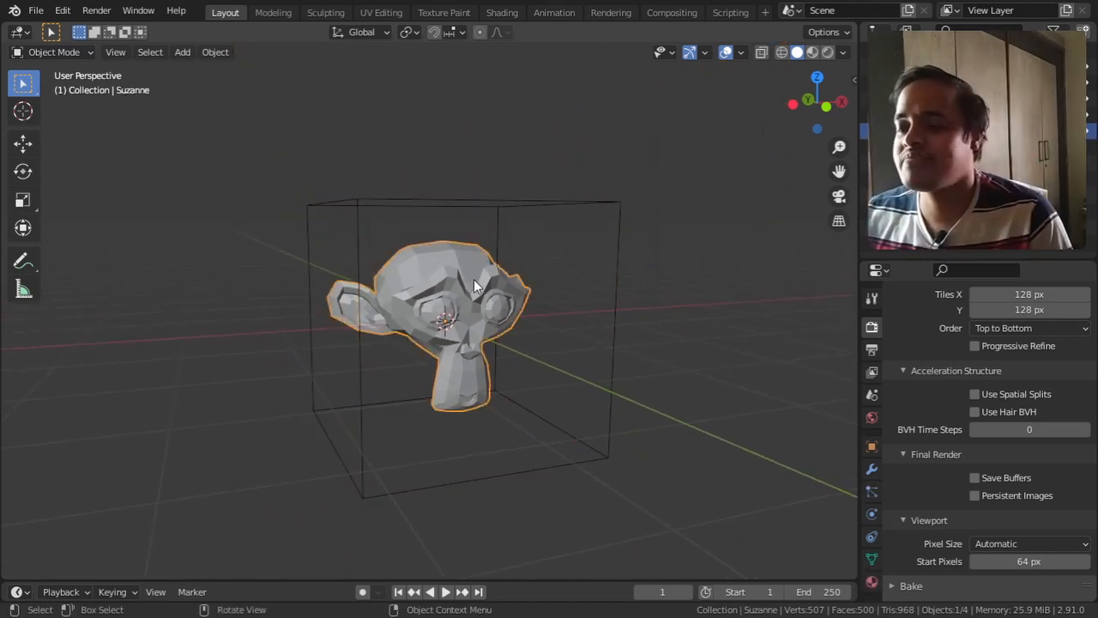
click(871, 470)
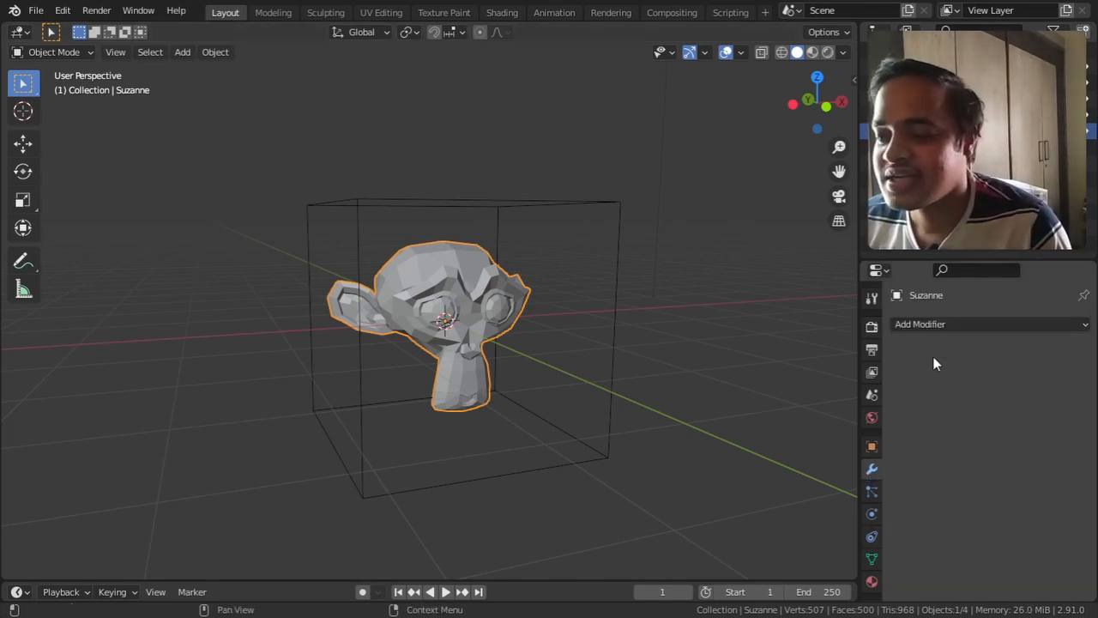
click(941, 324)
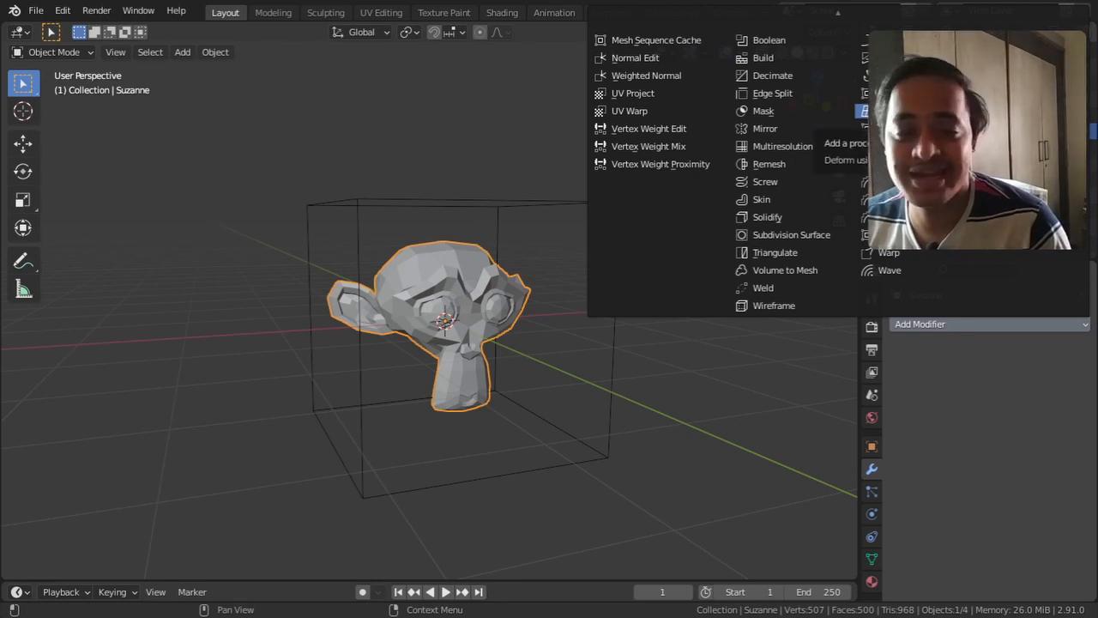
click(892, 111)
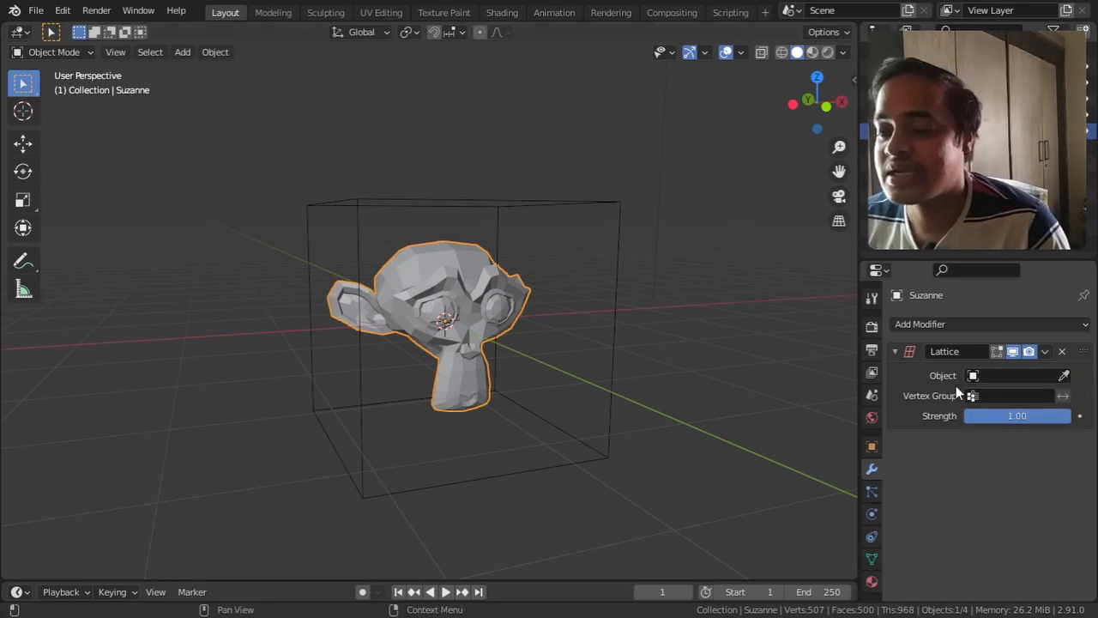
click(1064, 375)
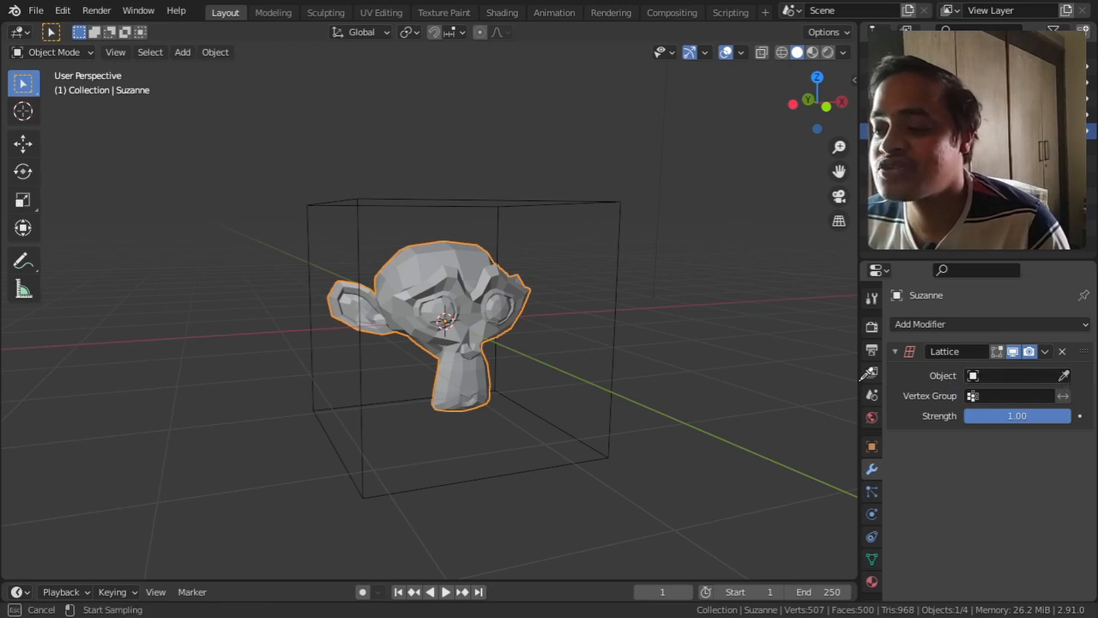
click(616, 314)
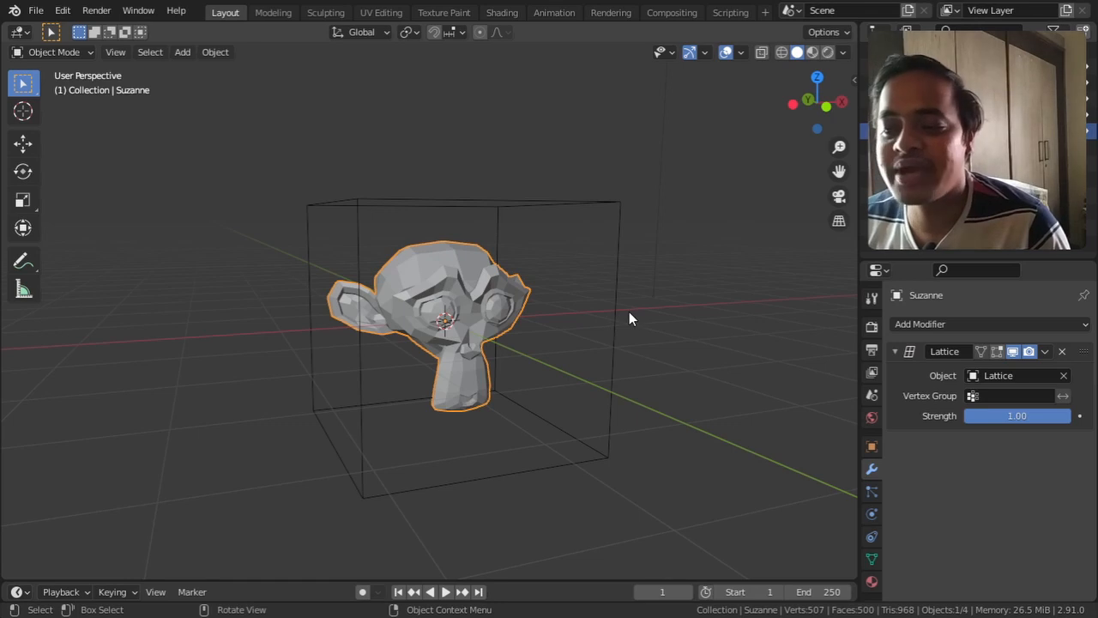
Step: Select the lattice cage and switch it to Edit Mode
click(500, 211)
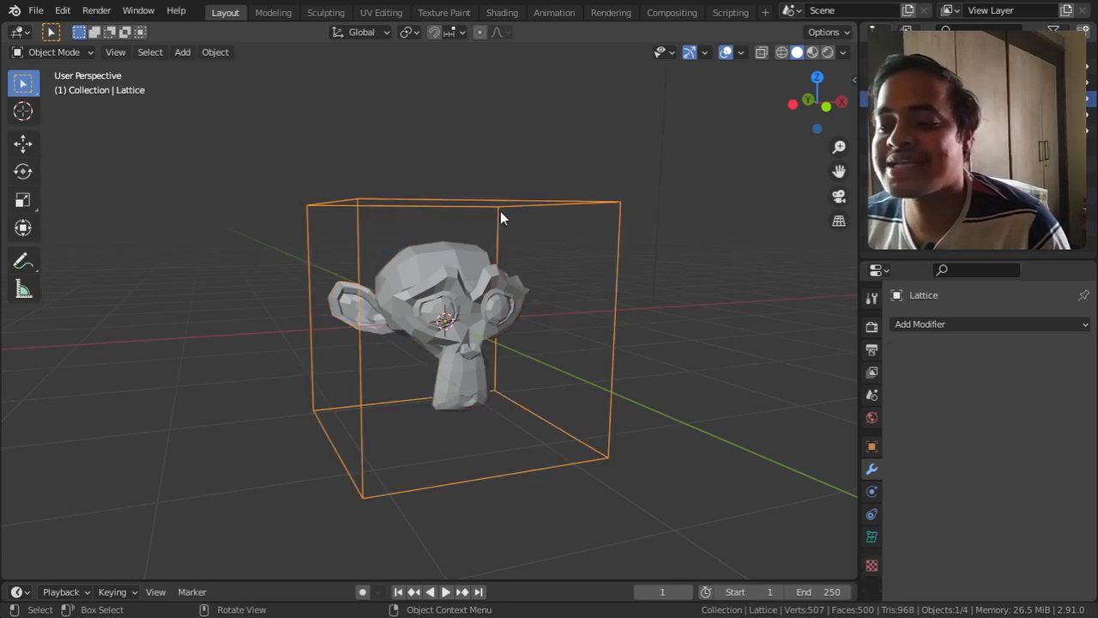
click(80, 52)
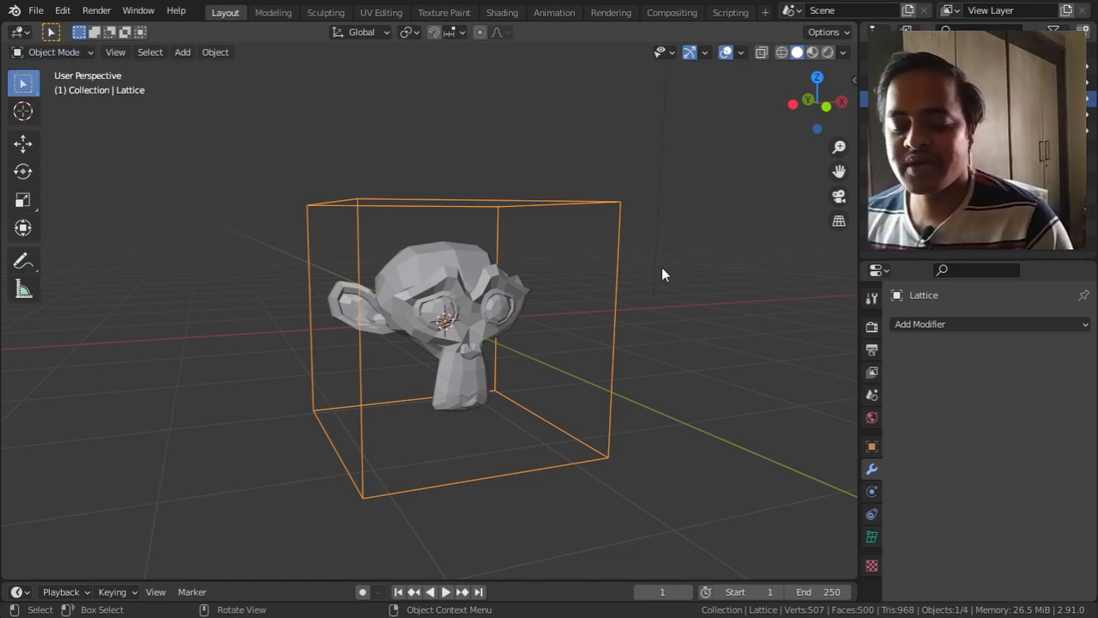
key(Tab)
Step: Try to move the lattice's two upper corner points on the +X side, and return to Object Mode
middle_drag(702, 276, 581, 232)
drag(529, 158, 623, 249)
middle_drag(573, 323, 572, 301)
key(g)
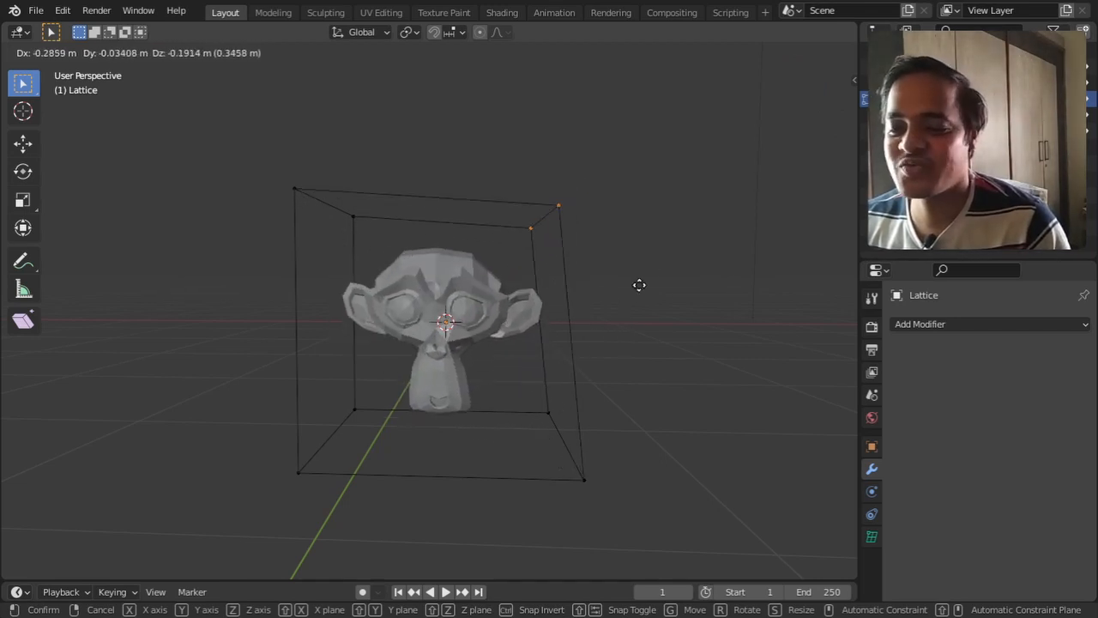
key(Escape)
middle_drag(551, 364, 583, 368)
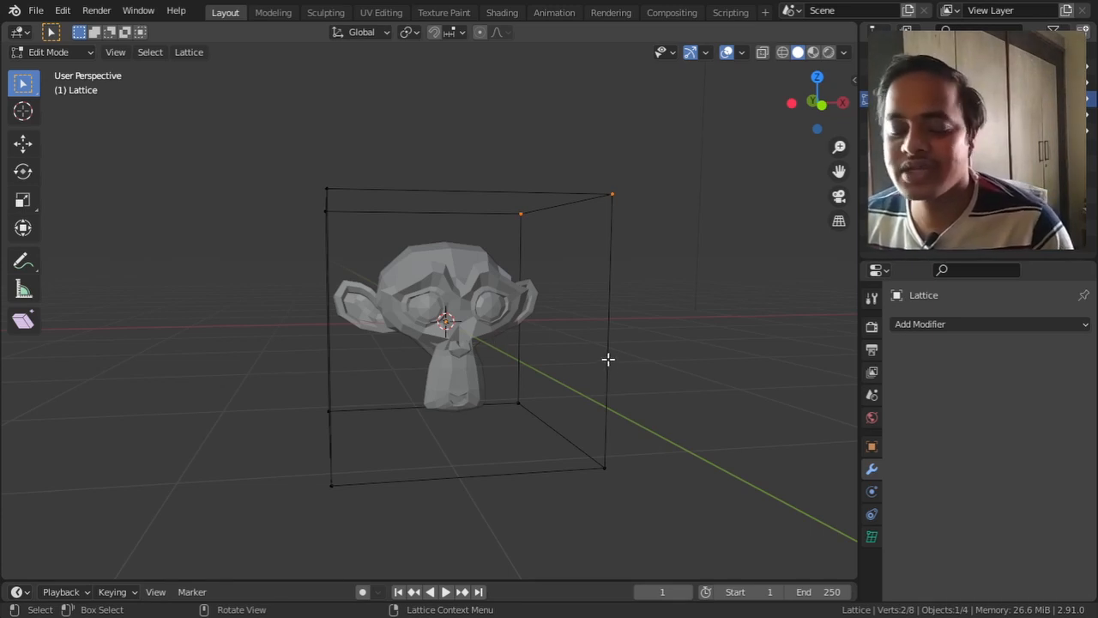
key(Tab)
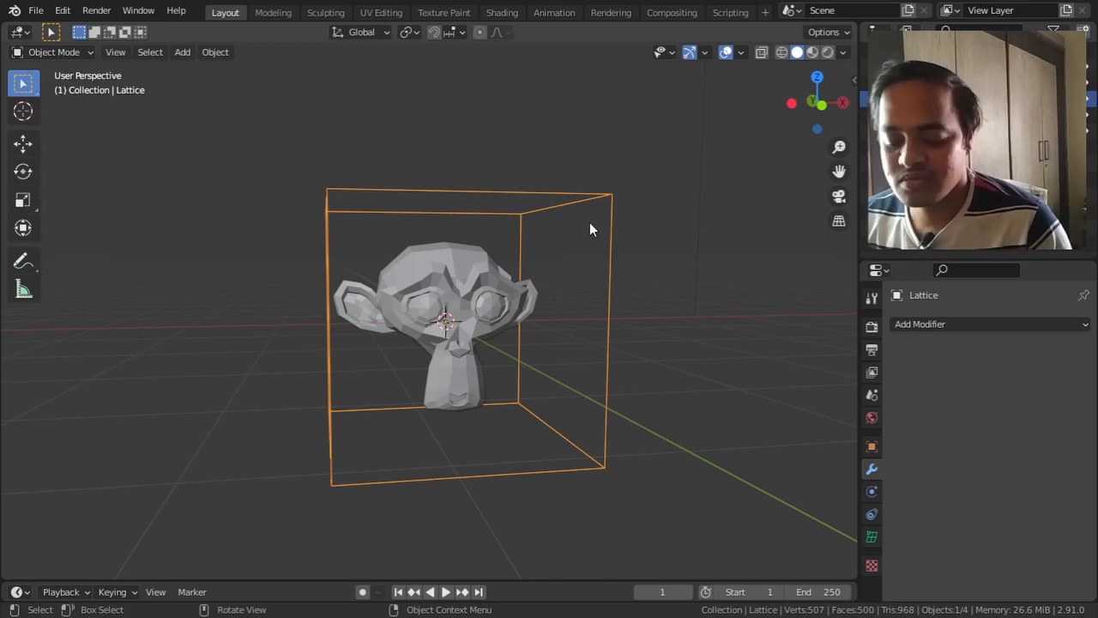
Step: Try to deform the head by pulling the same two upper lattice points down across it in Edit Mode
key(Tab)
middle_drag(644, 191, 623, 177)
key(g)
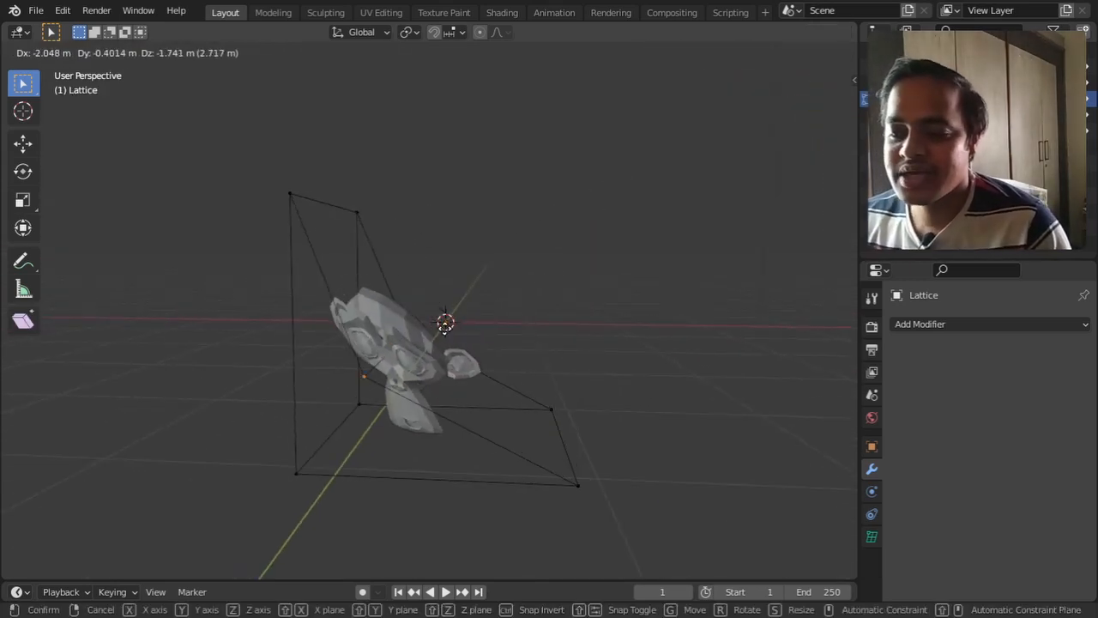
click(607, 226)
middle_drag(580, 302, 608, 310)
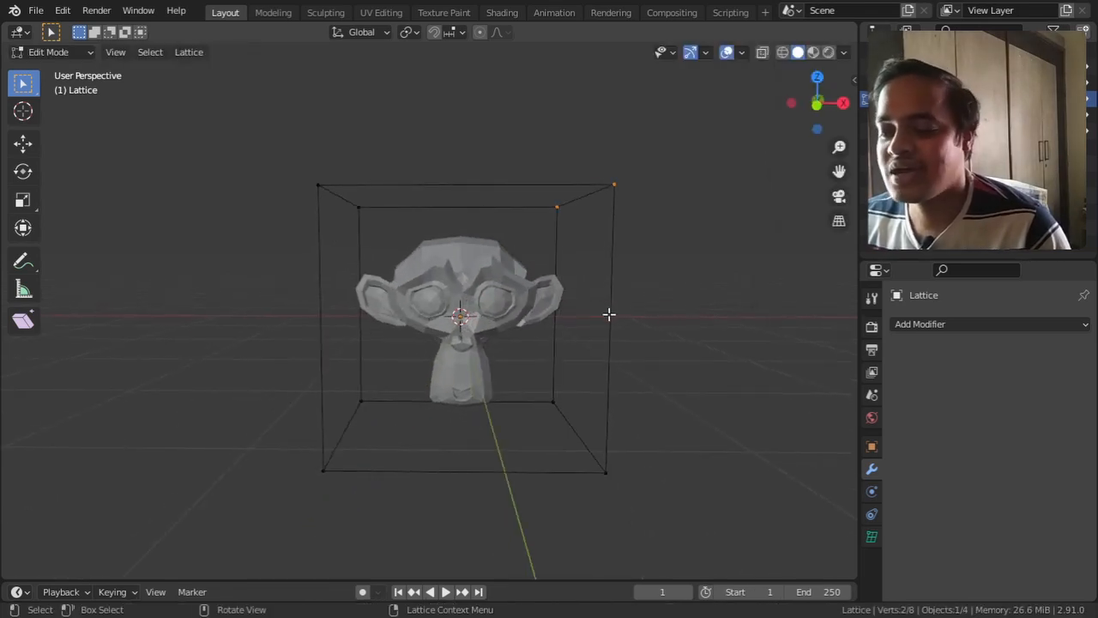
key(Tab)
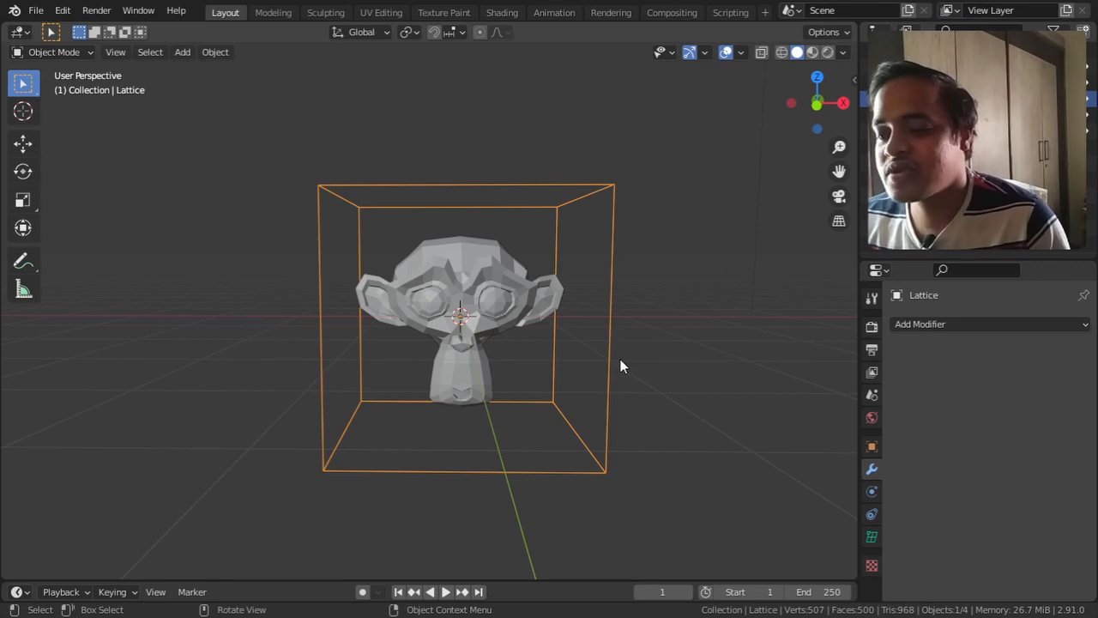
Step: Set the lattice's Resolution U to 5
click(871, 537)
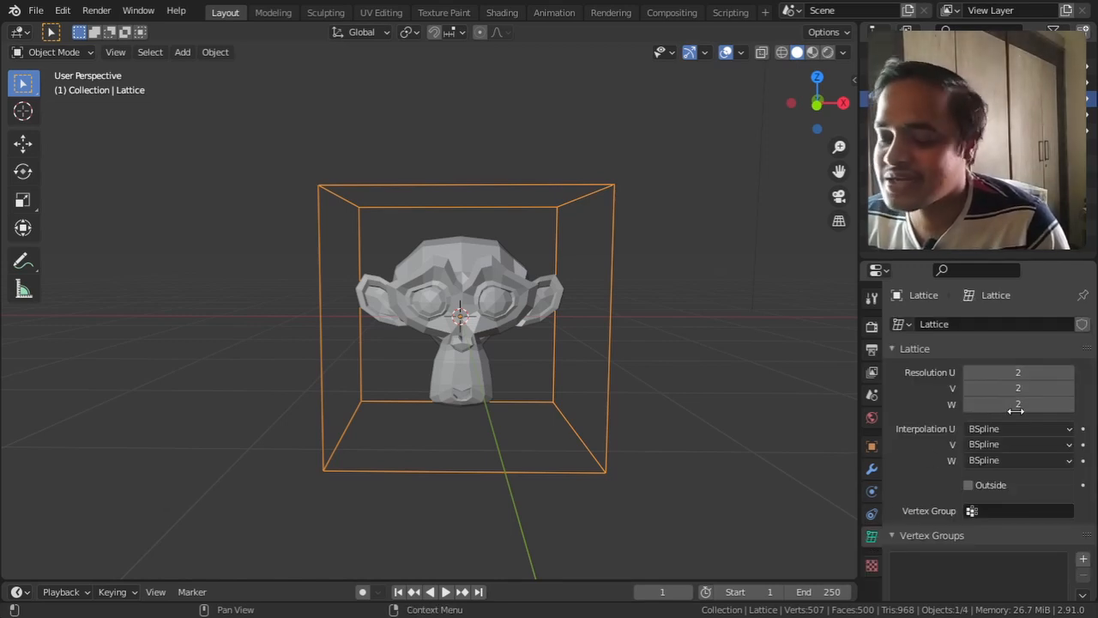
click(1069, 372)
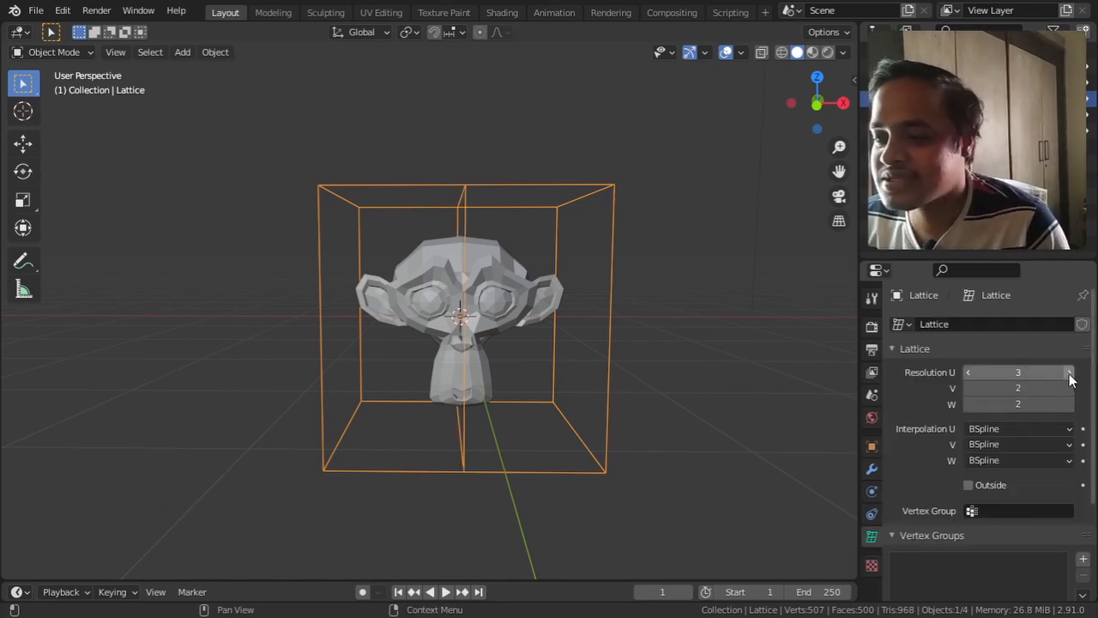
click(1069, 372)
click(1069, 372)
click(1069, 372)
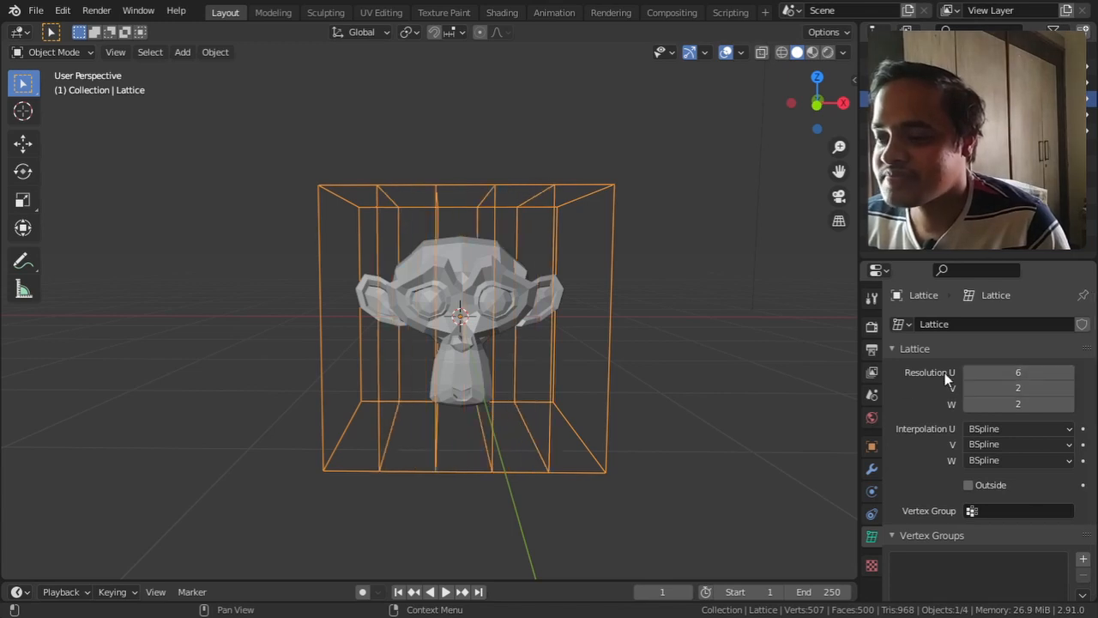
click(973, 372)
Step: Set the lattice's Resolution V to 5 and Resolution W to 6
click(1069, 387)
click(1068, 387)
click(1069, 387)
middle_drag(608, 370, 730, 345)
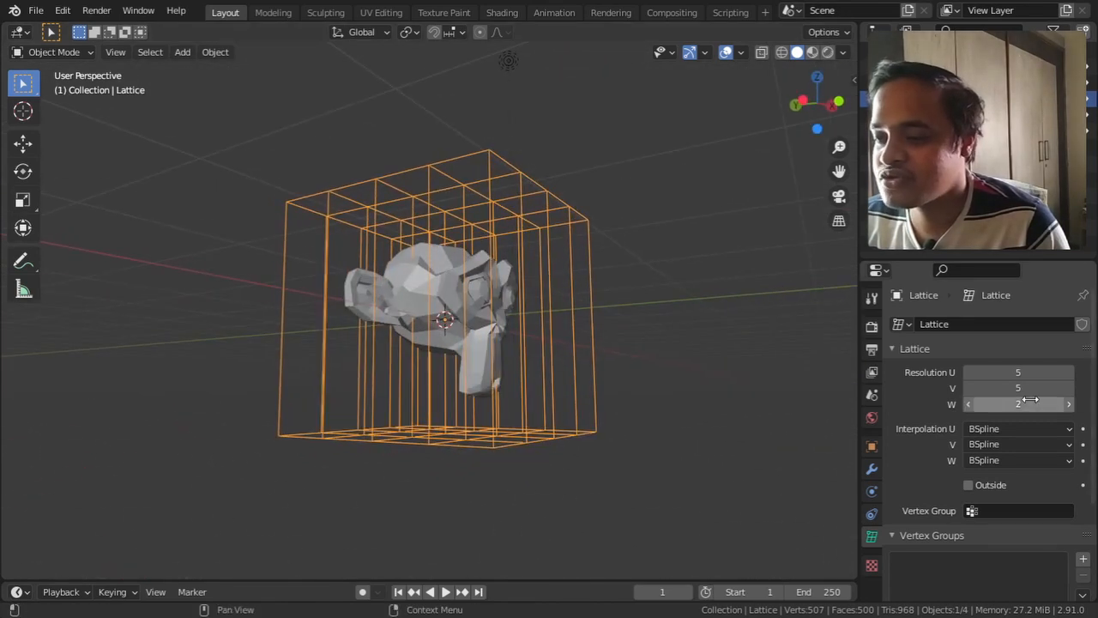
click(1069, 404)
click(1069, 405)
click(1069, 404)
click(1069, 404)
middle_drag(663, 352, 572, 352)
Step: Switch the subdivided lattice to Edit Mode
key(Tab)
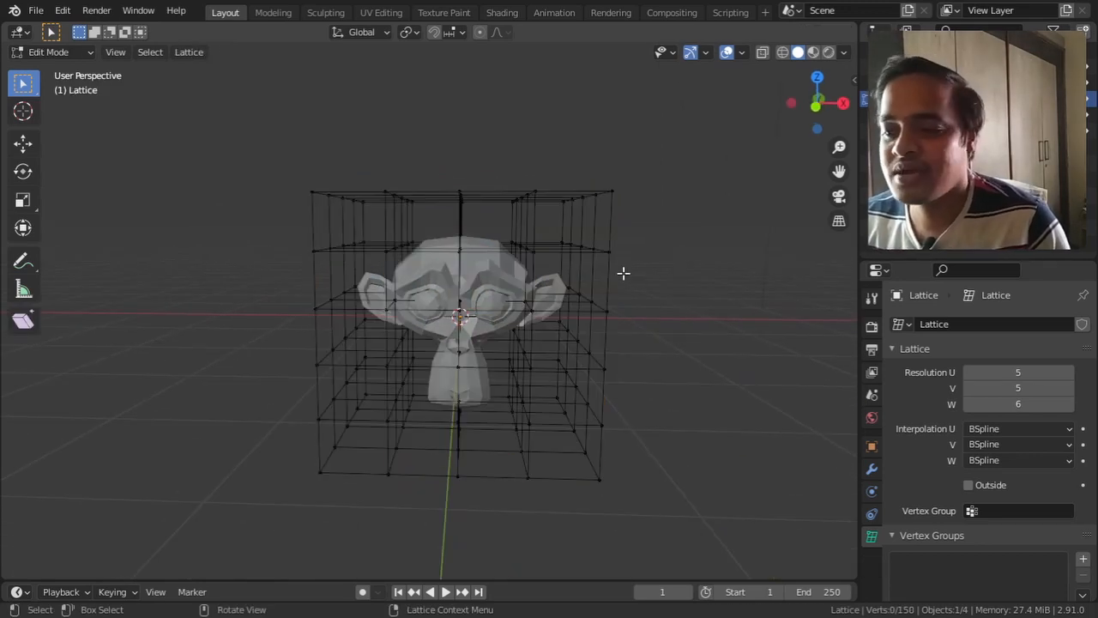
click(86, 57)
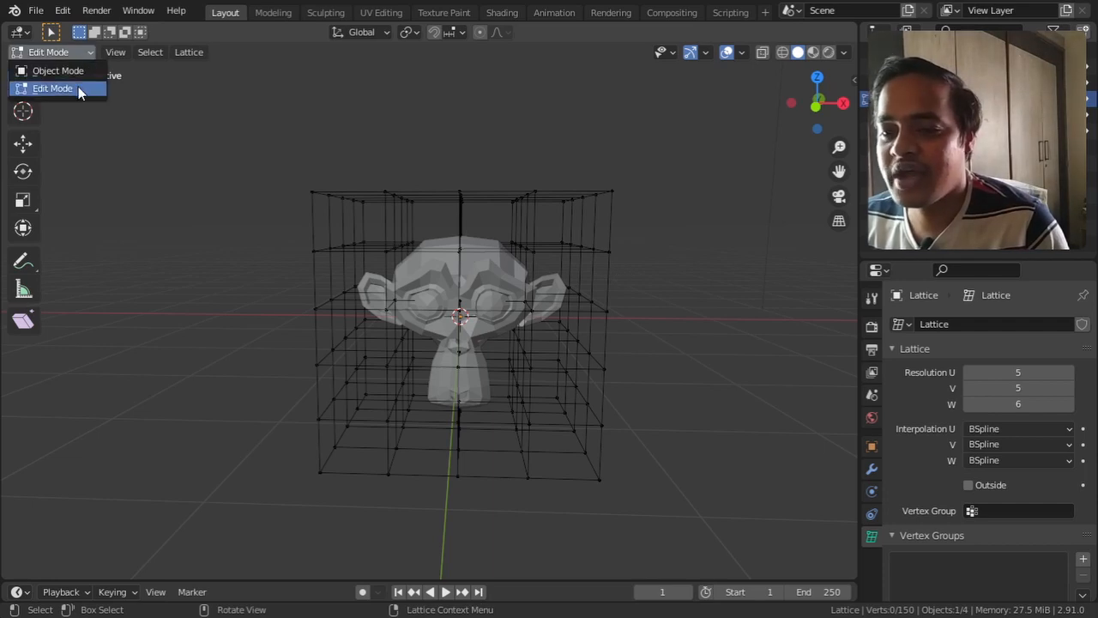
click(79, 90)
Step: Try to lower the group of lattice points along the upper +X edge by about 0.27 m
shift+middle_drag(604, 236, 566, 245)
drag(469, 151, 608, 287)
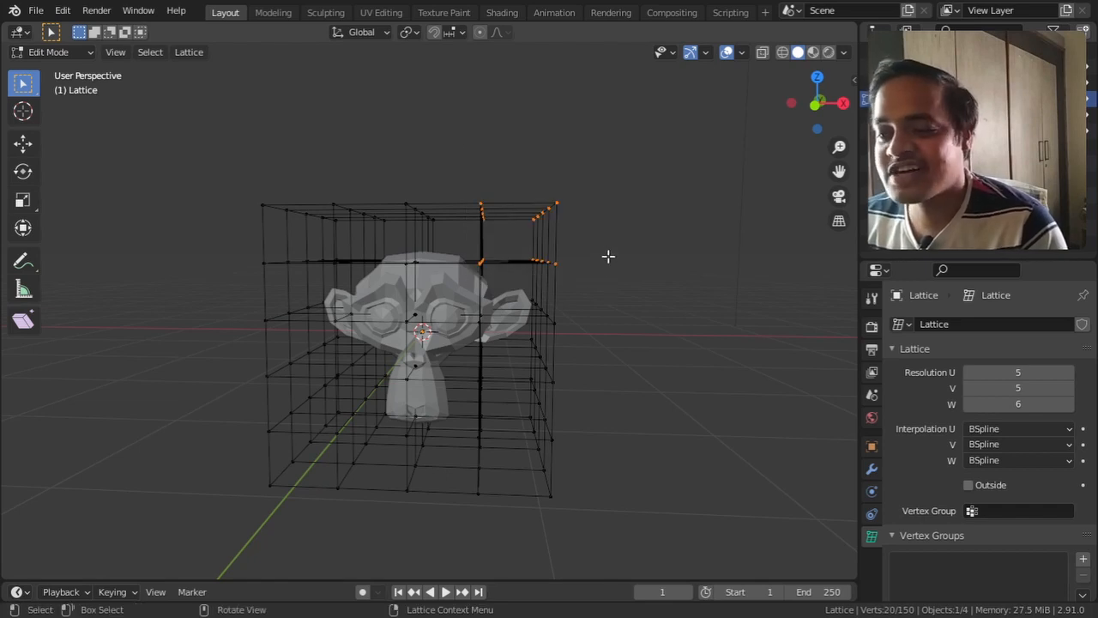
key(g)
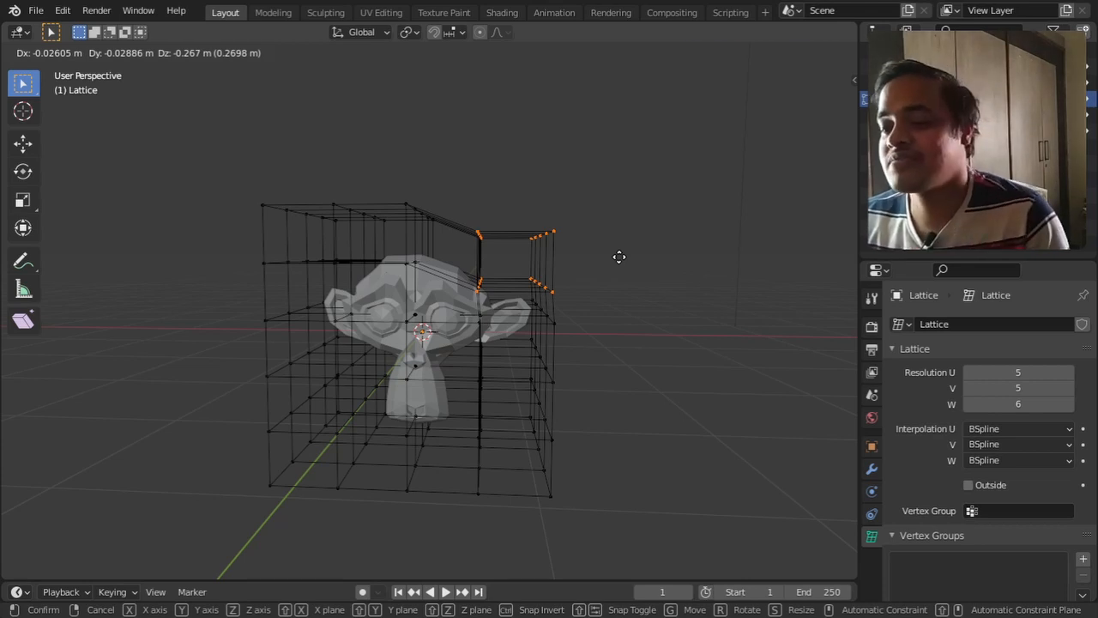
click(619, 257)
Step: Try to stretch the chin by moving the two lowest layers of lattice points down about 0.8 m along Z
middle_drag(617, 255, 640, 280)
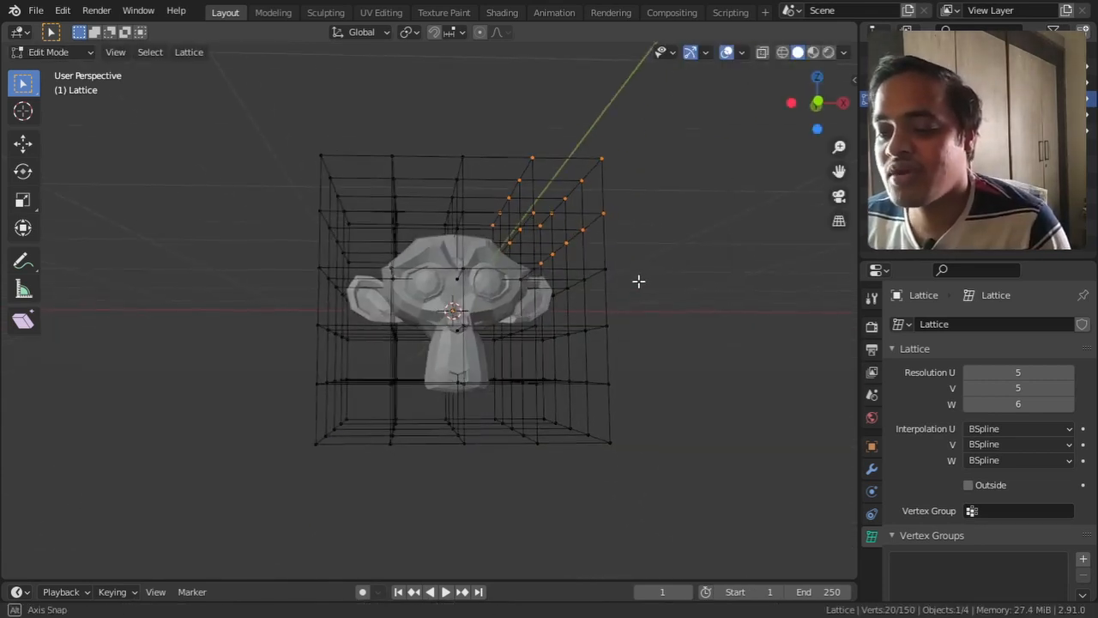
drag(672, 478, 267, 347)
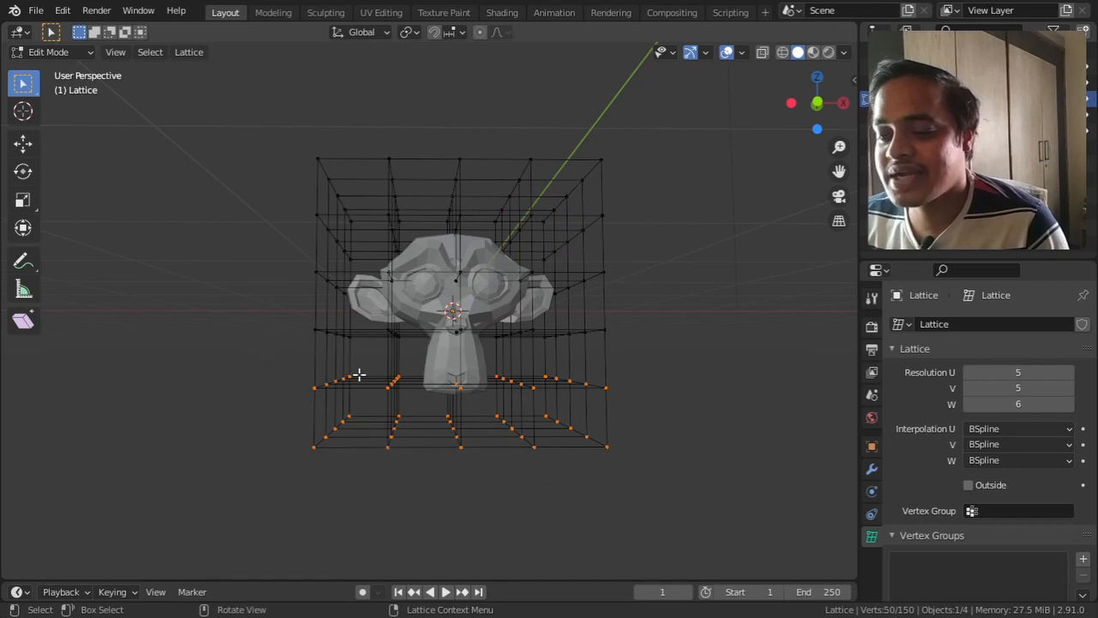
mouse_move(580, 419)
middle_down()
mouse_move(566, 412)
mouse_move(587, 411)
middle_up()
key(g)
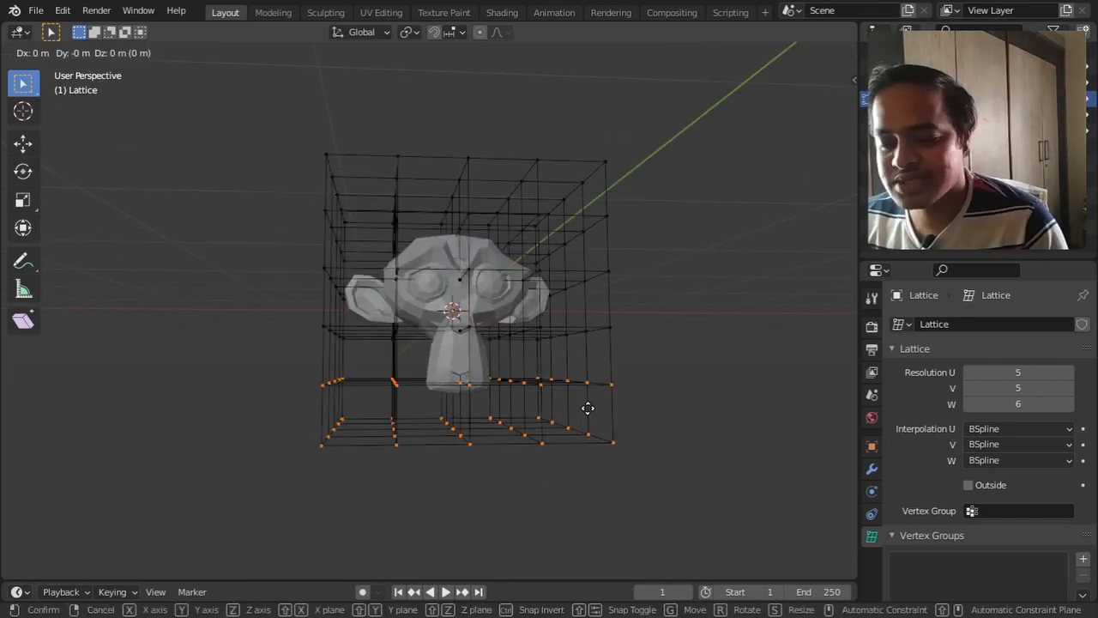
key(z)
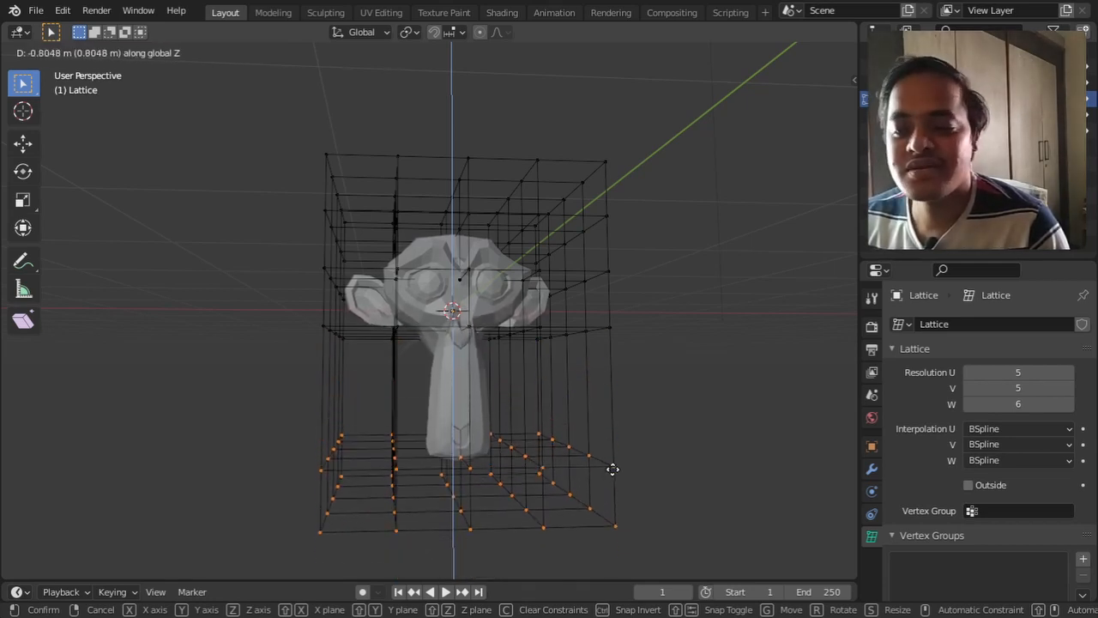
right_click(618, 419)
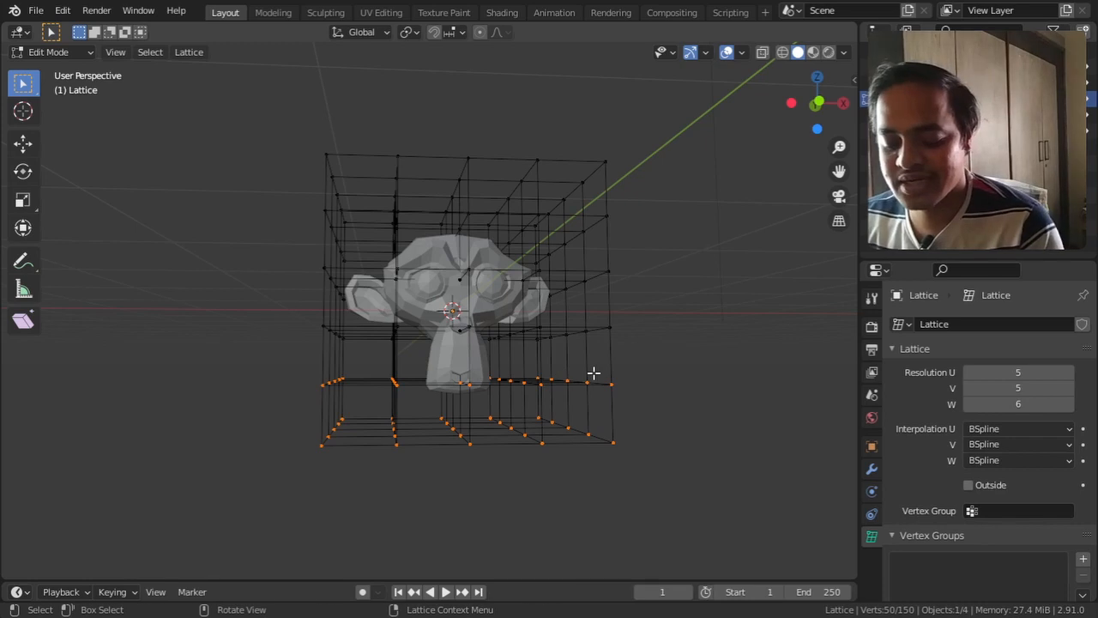
Step: Try to lower the two bottom layers of lattice points by about 0.15 m along Z with BSpline interpolation
key(g)
key(z)
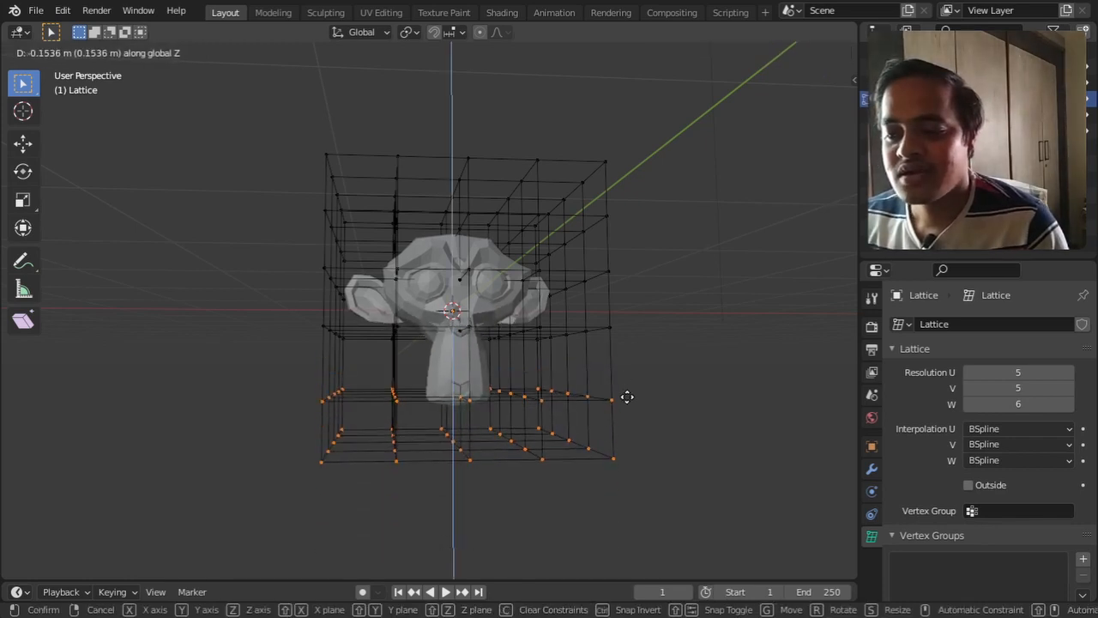
click(625, 407)
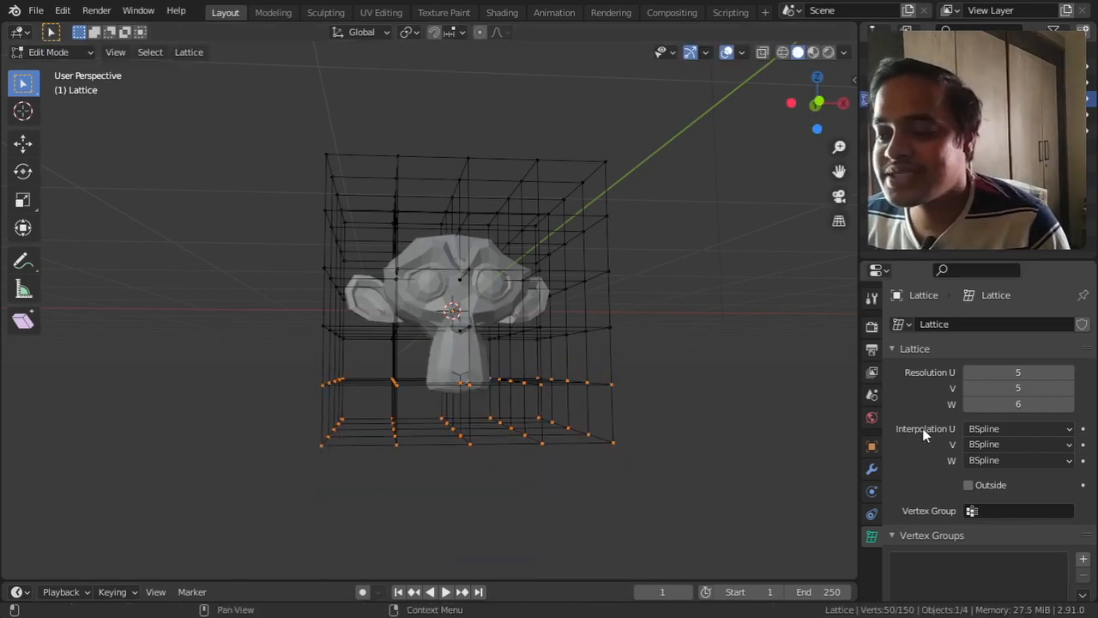
Step: Set the lattice's Interpolation U, V and W to Linear
click(991, 428)
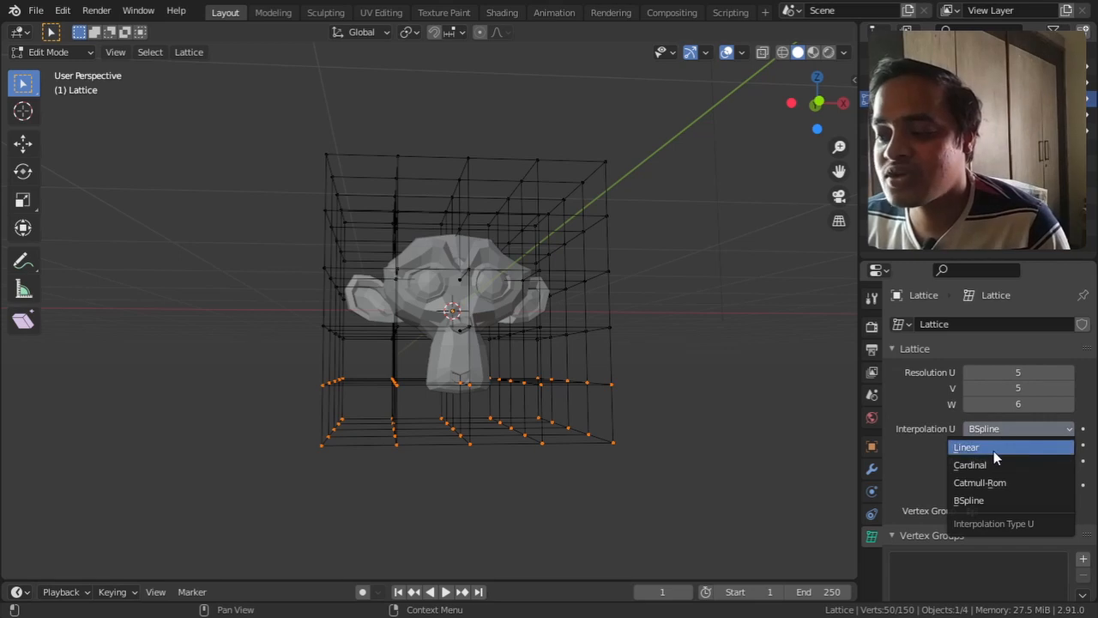
click(993, 450)
click(1000, 445)
click(1001, 461)
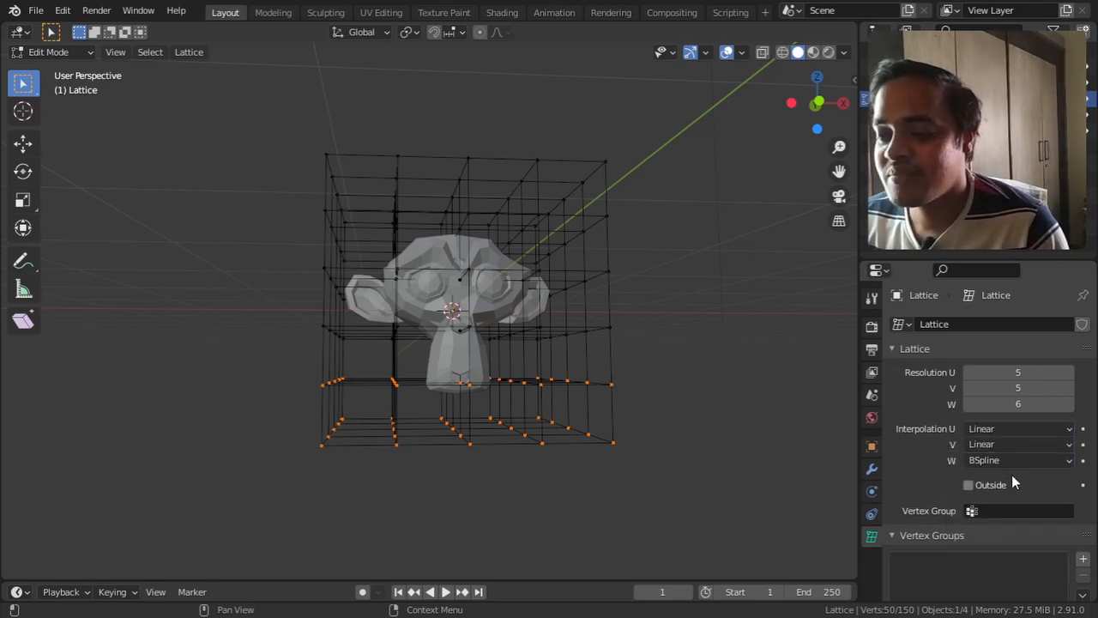
click(1019, 460)
click(1010, 473)
Step: Try to move the two bottom layers of lattice points down about 0.29 m along Z with Linear interpolation
mouse_move(687, 387)
middle_down()
mouse_move(665, 411)
mouse_move(681, 395)
middle_up()
key(g)
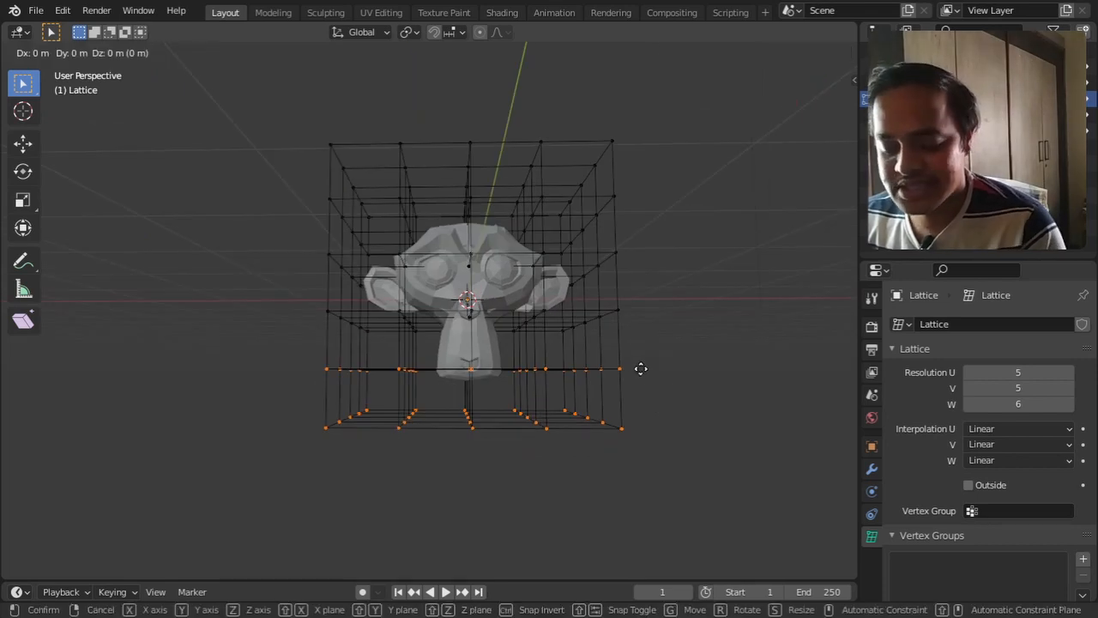
key(z)
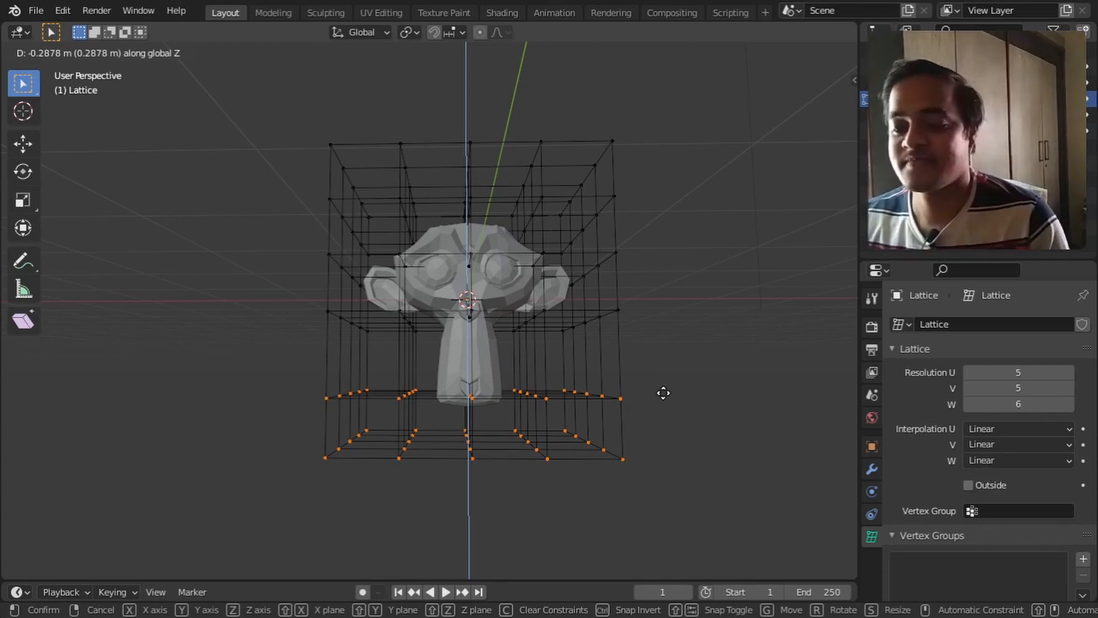
right_click(663, 393)
middle_drag(637, 393, 658, 387)
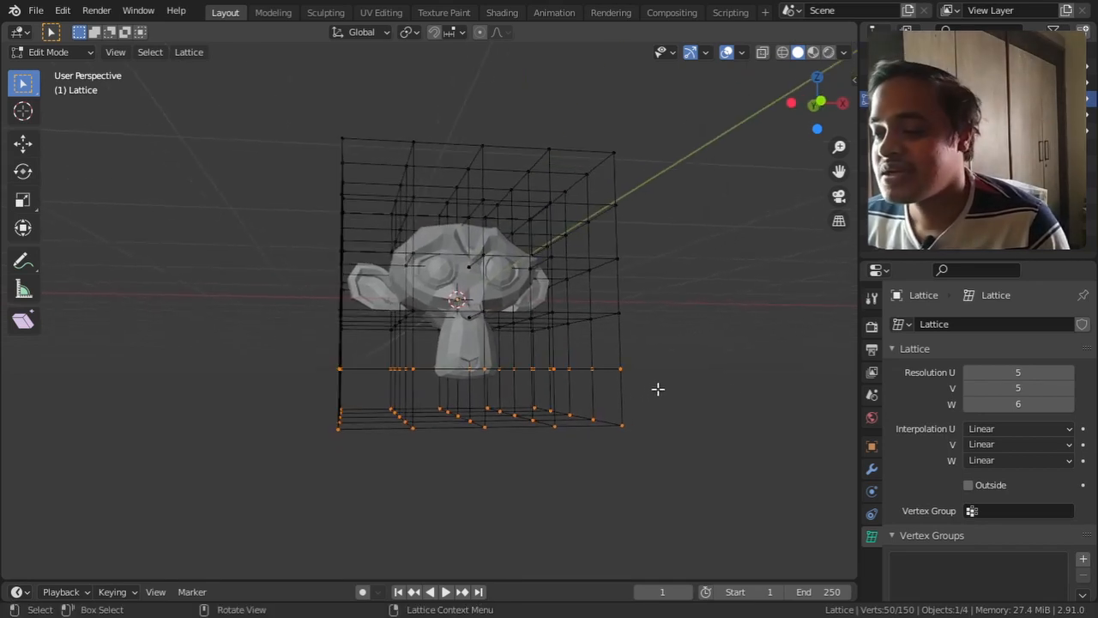
Step: Set the lattice's Resolution W to 5 and its Interpolation U, V and W to BSpline
click(968, 403)
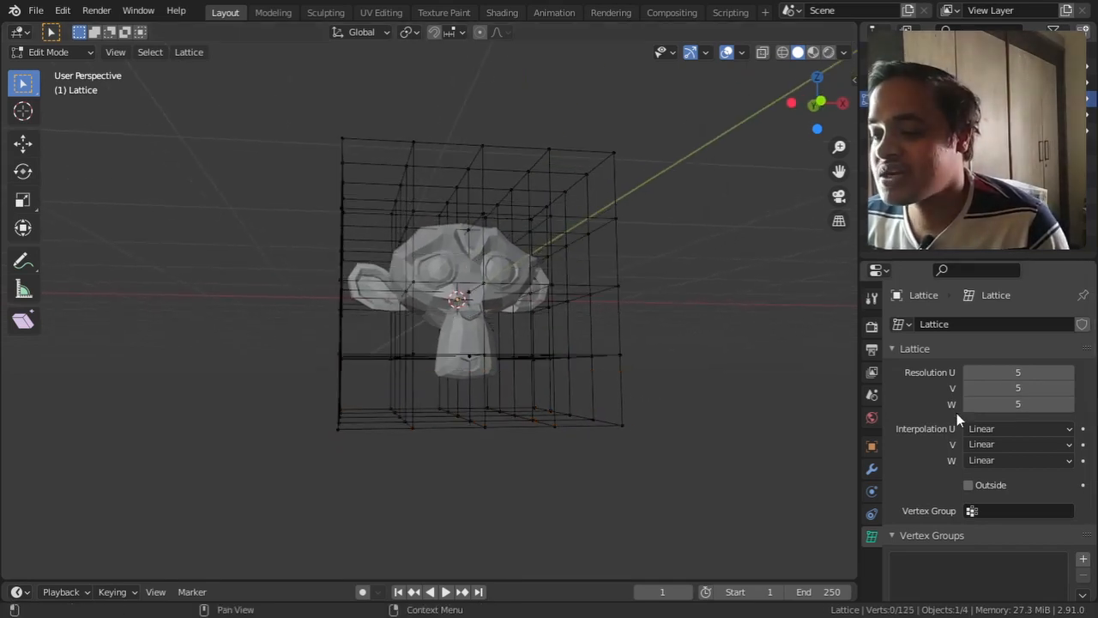
click(1055, 429)
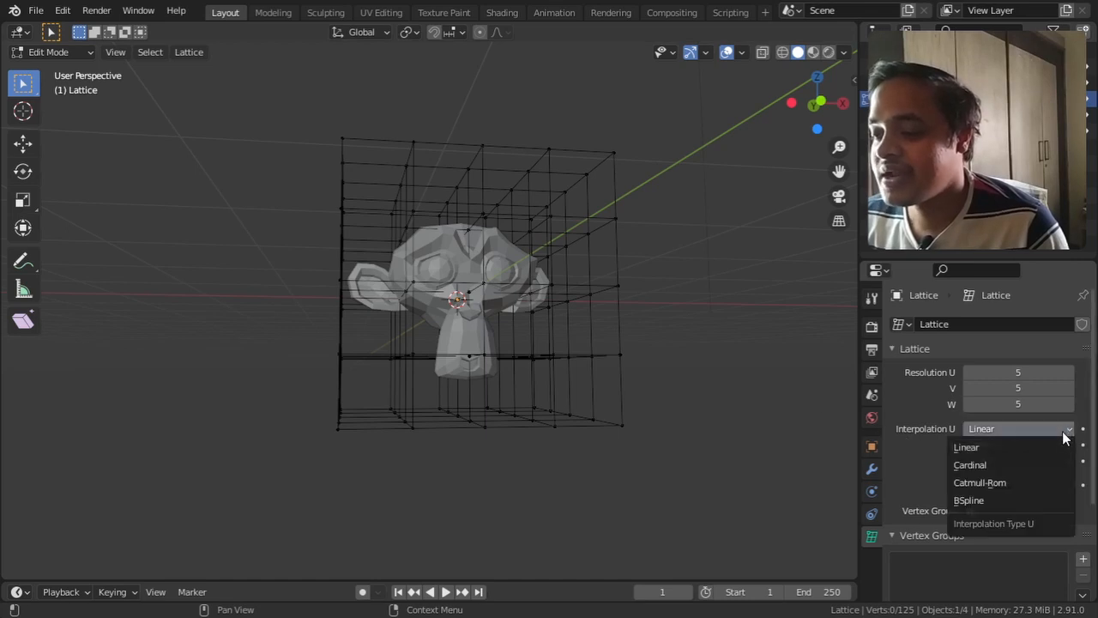
click(1055, 499)
click(1047, 444)
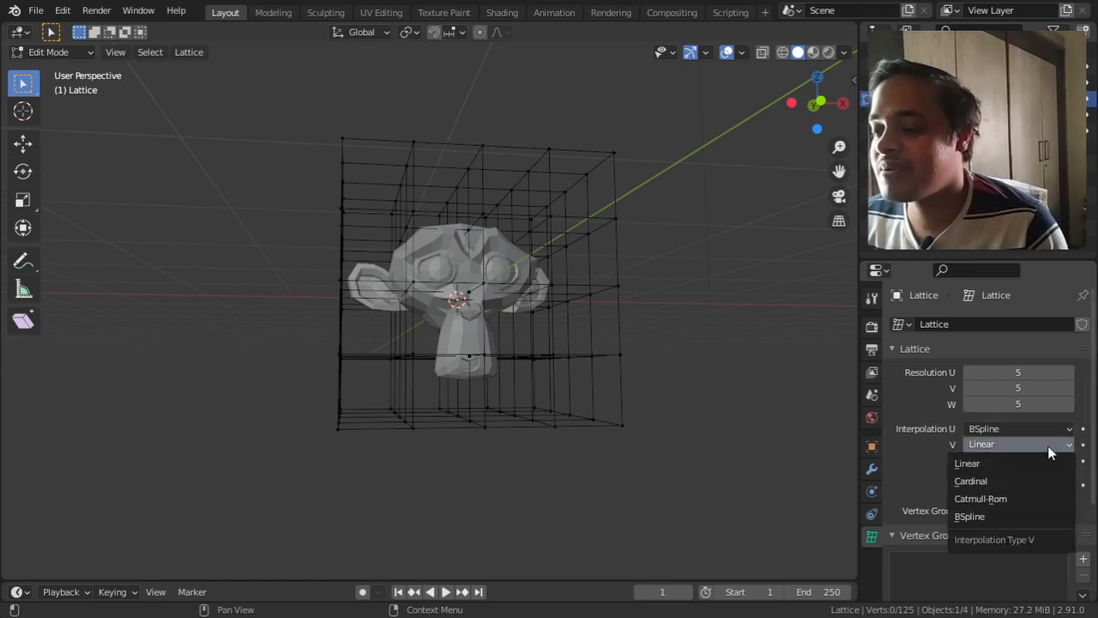
click(1043, 513)
click(1037, 459)
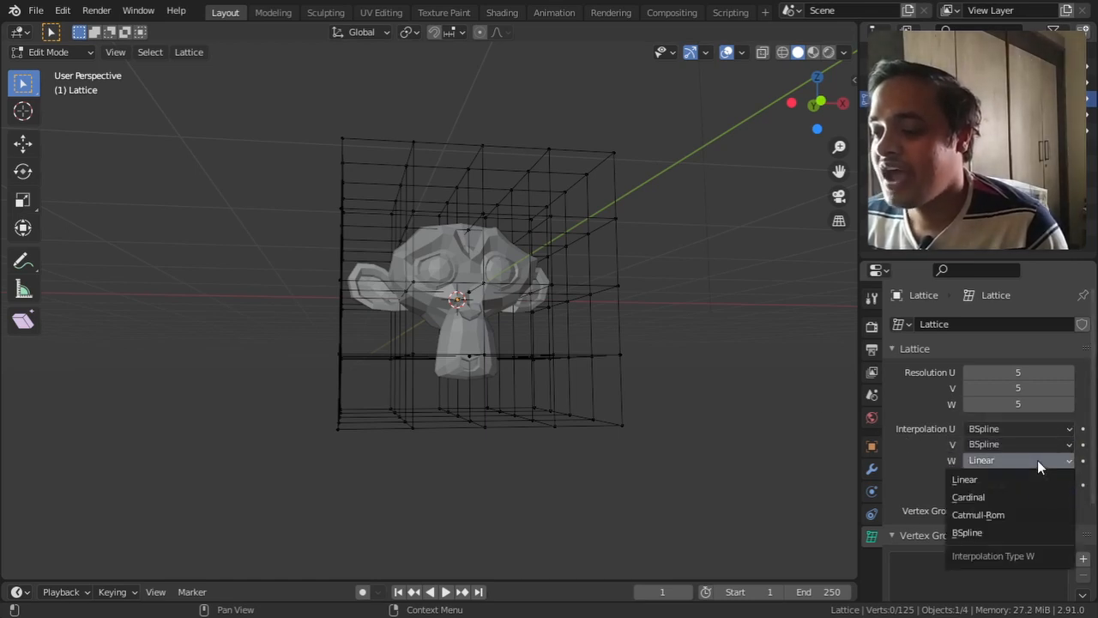
click(1029, 534)
Step: Hook the two upper rows of lattice points along the +X side to a new object, and deselect the points
middle_drag(547, 377, 470, 436)
drag(432, 169, 563, 291)
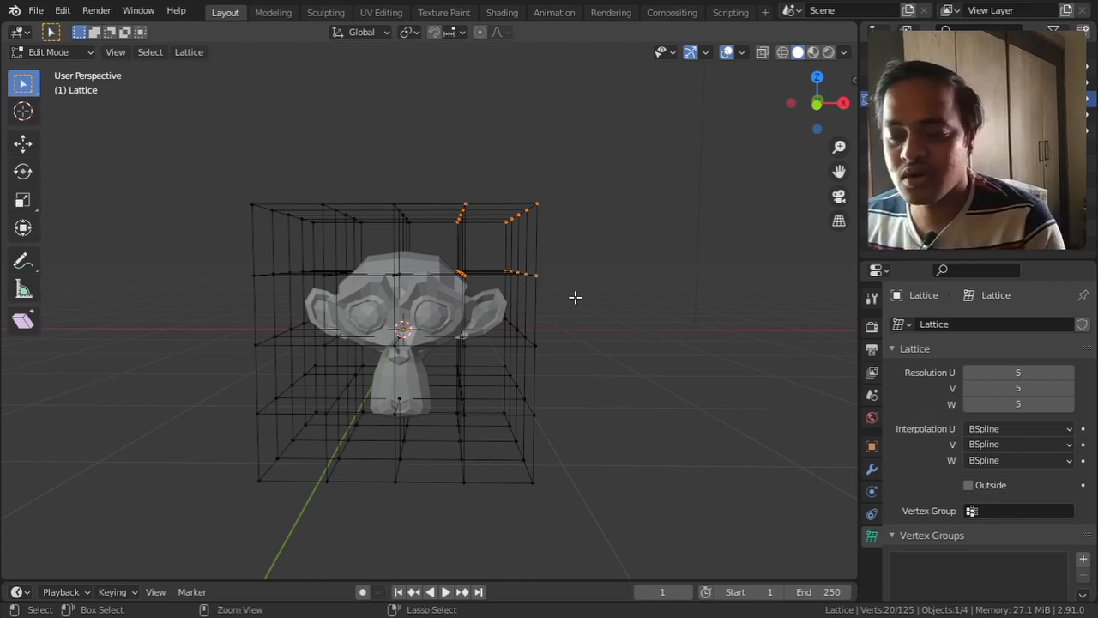
key(ctrl+h)
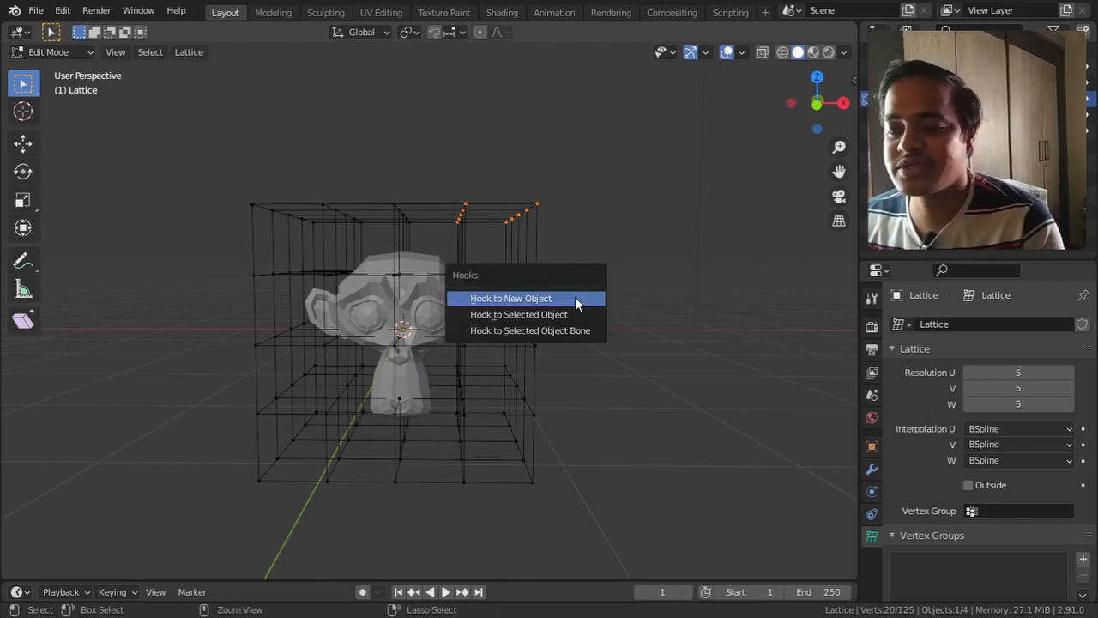
click(532, 298)
middle_drag(529, 294, 553, 267)
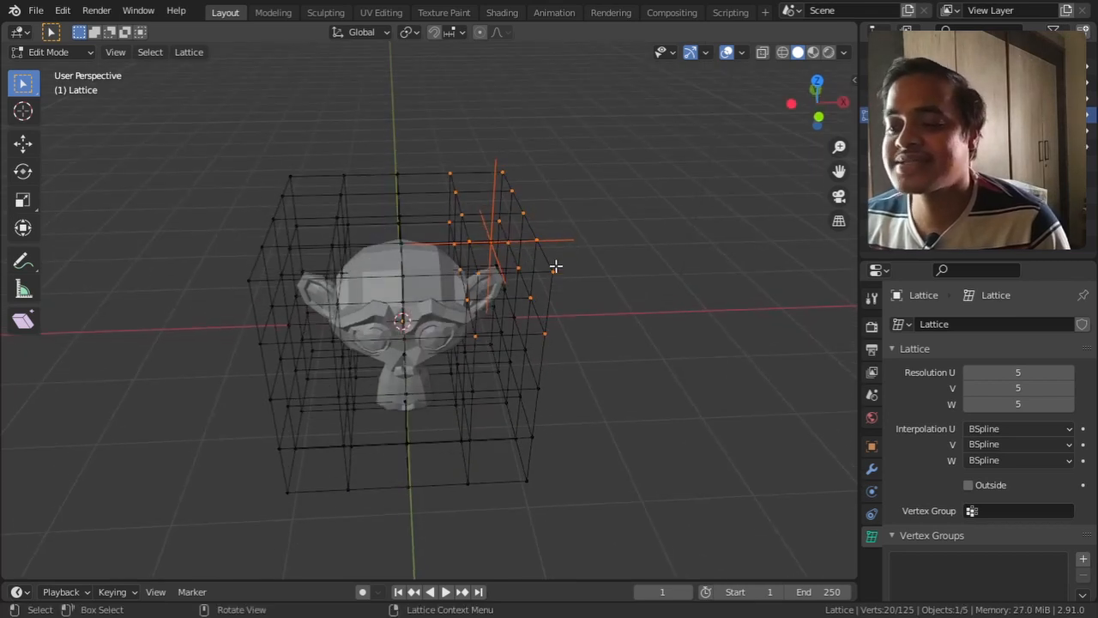
mouse_move(613, 307)
middle_down()
mouse_move(617, 295)
mouse_move(605, 289)
middle_up()
click(622, 297)
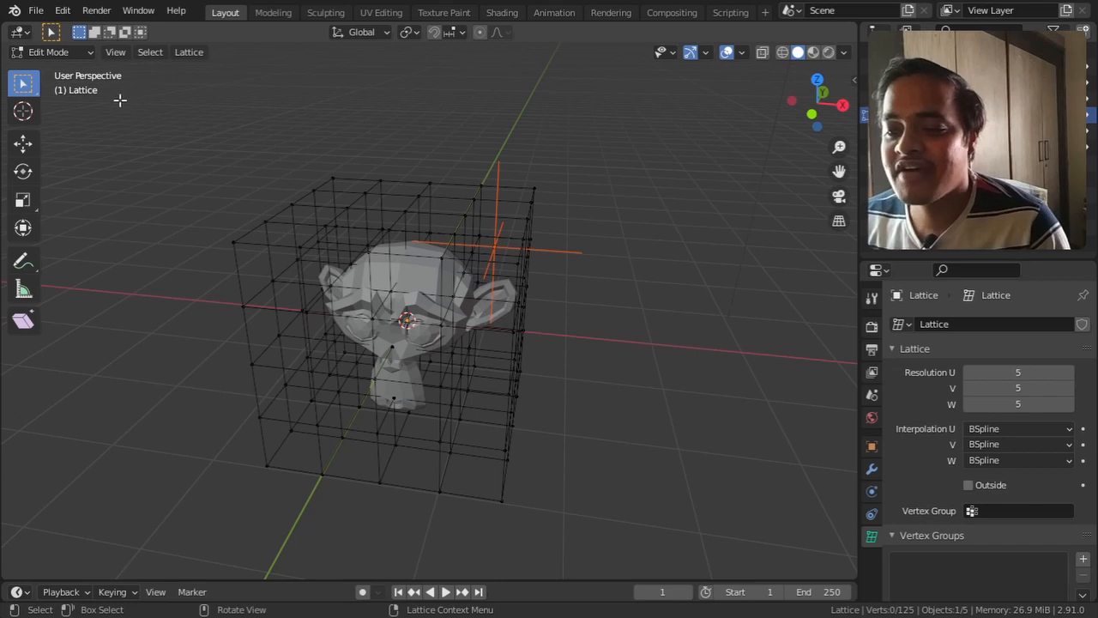
Step: Return the lattice to Object Mode and select the hook's empty at its upper +X edge
click(76, 54)
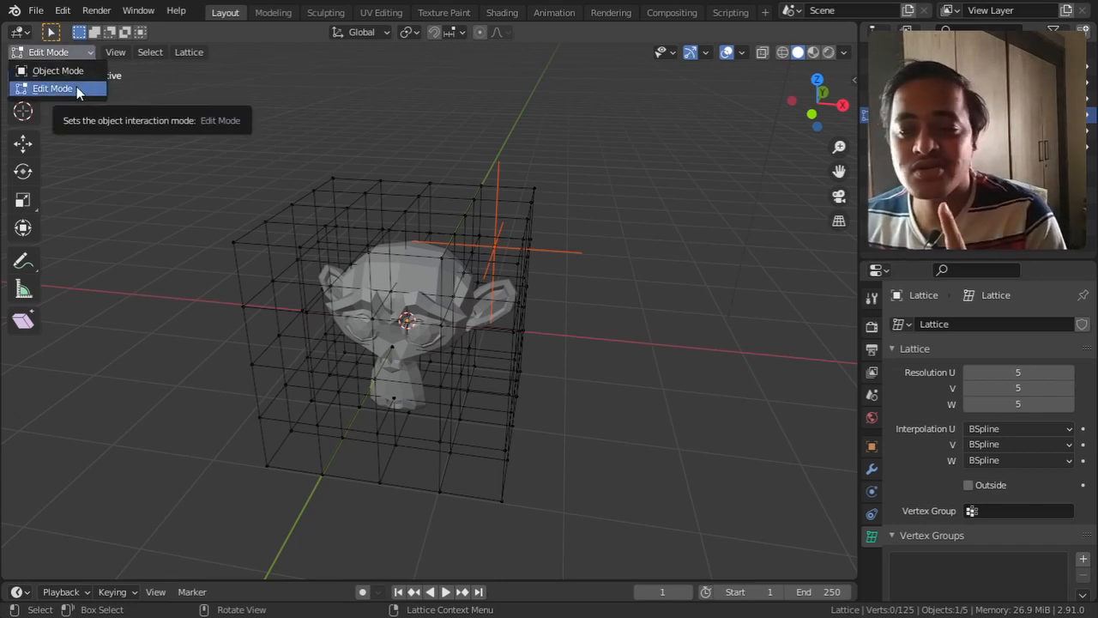
click(83, 76)
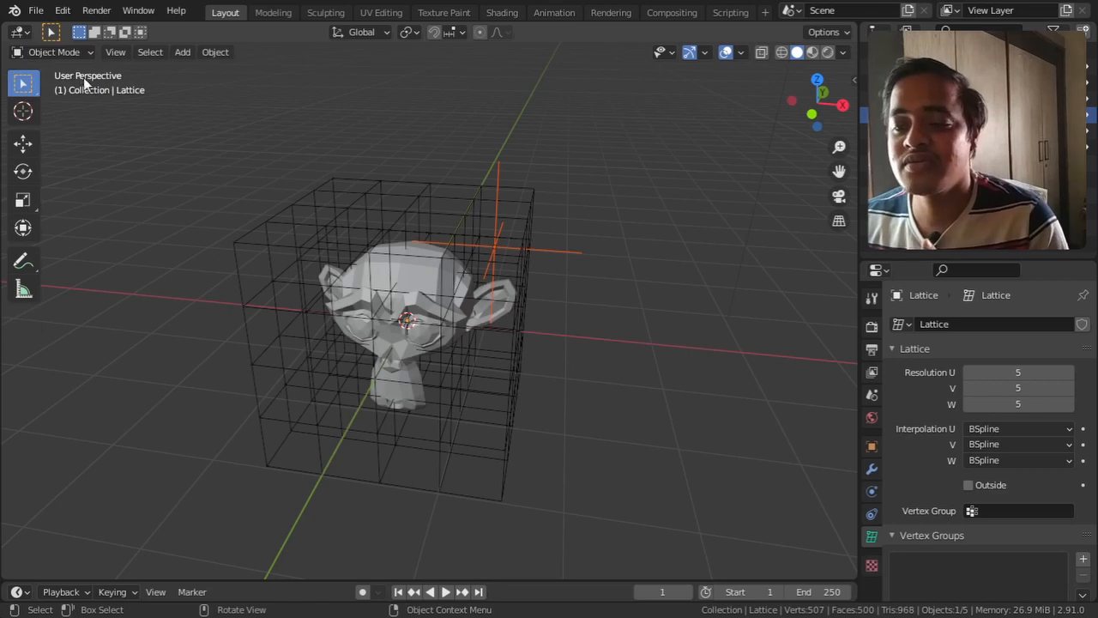
click(499, 168)
Step: Try to deform the head by moving the hook's empty about 0.36 m inward and upward
middle_drag(592, 294, 627, 262)
key(g)
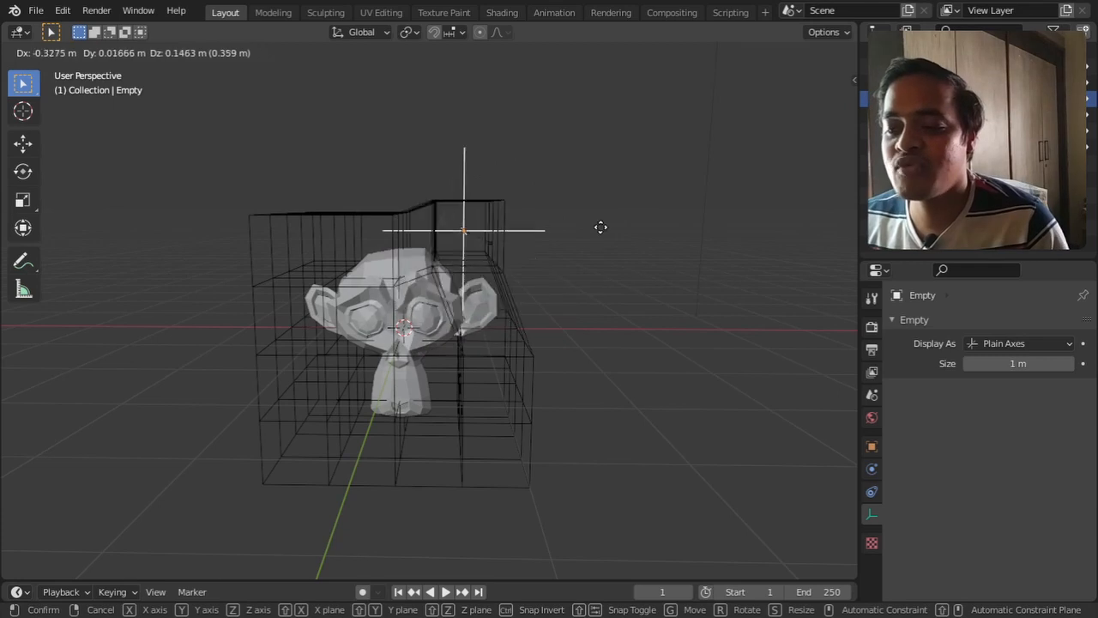
click(615, 249)
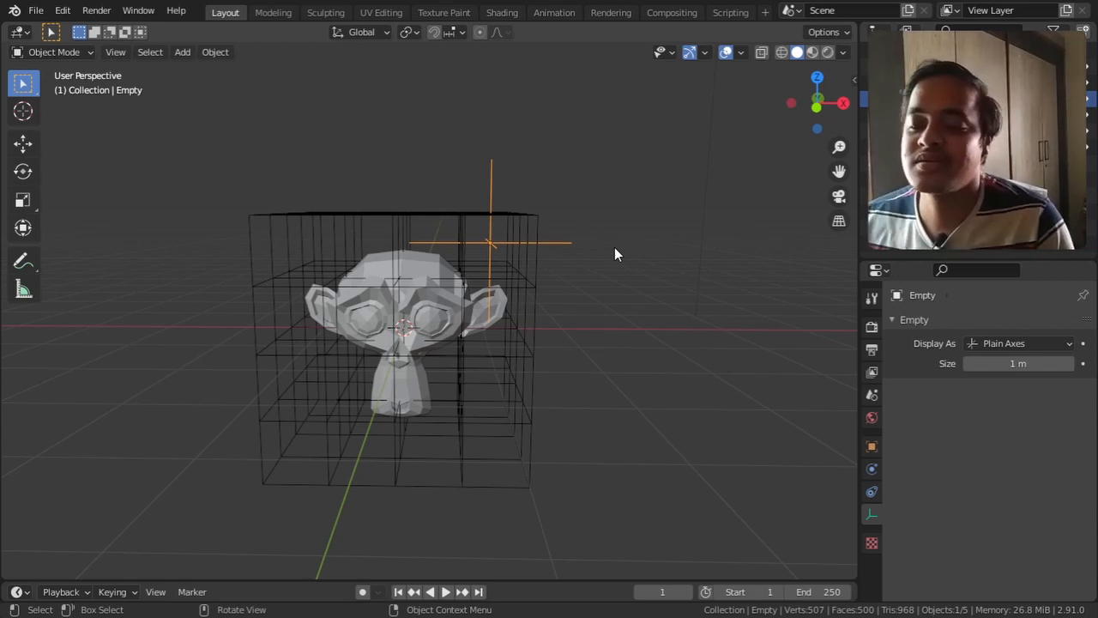
Step: Add a single-bone armature and place it beside the lattice on the -X side
mouse_move(620, 279)
middle_down()
mouse_move(625, 296)
mouse_move(612, 292)
mouse_move(646, 274)
mouse_move(630, 278)
middle_up()
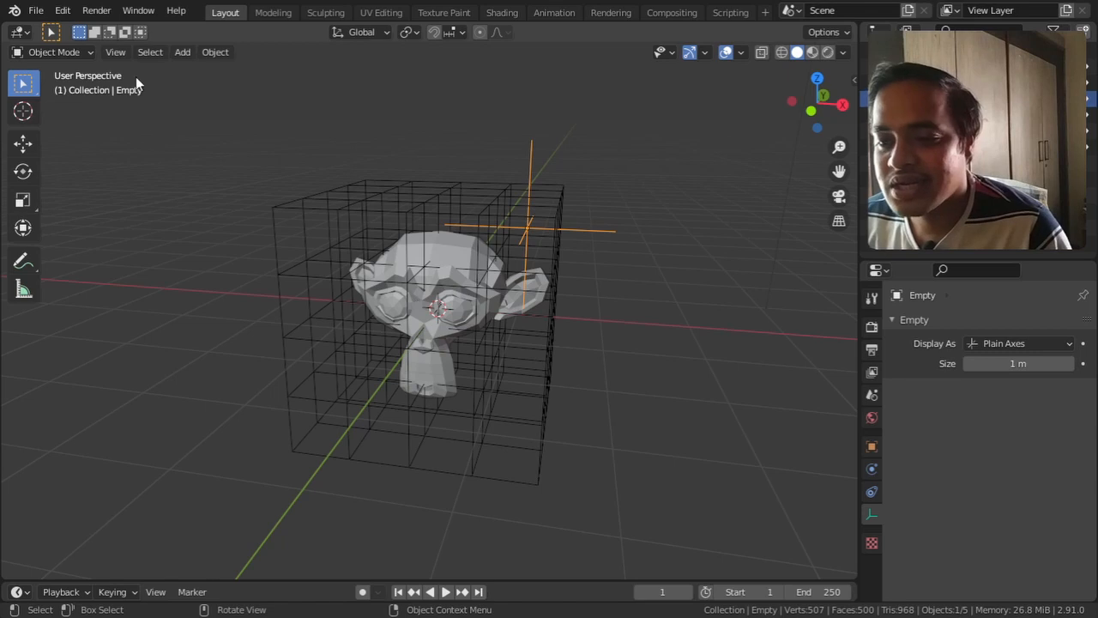
click(182, 52)
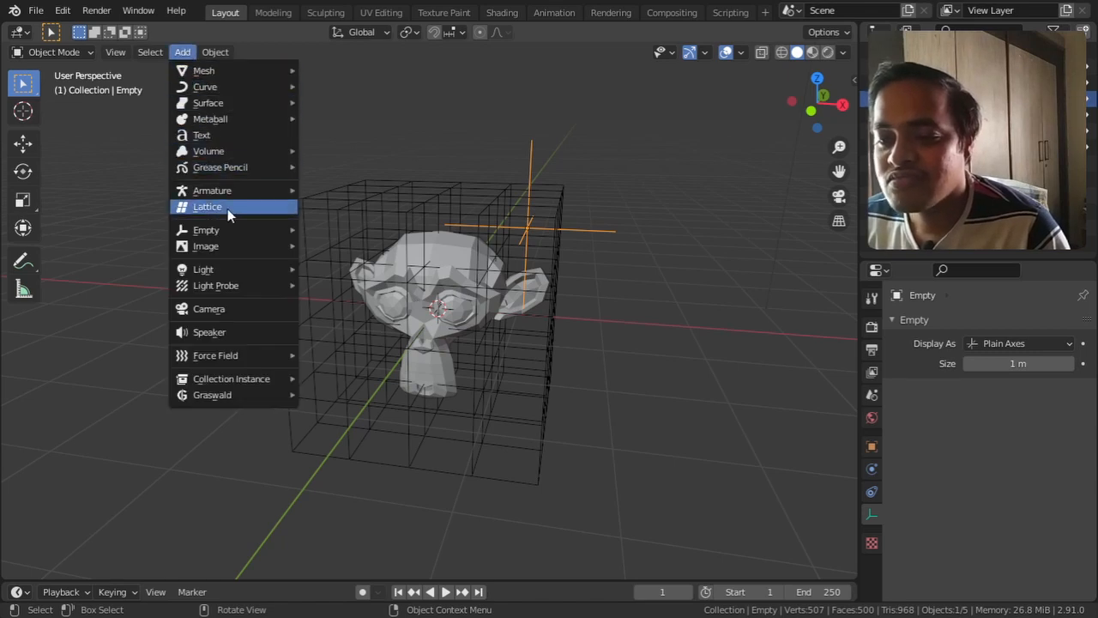
mouse_move(231, 191)
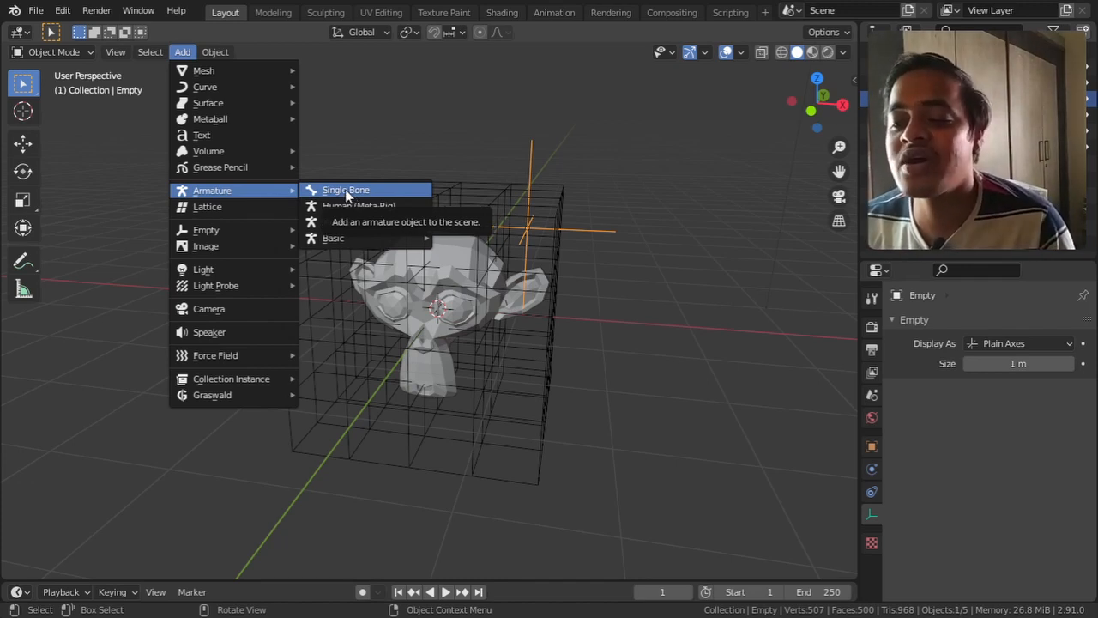
click(346, 191)
key(g)
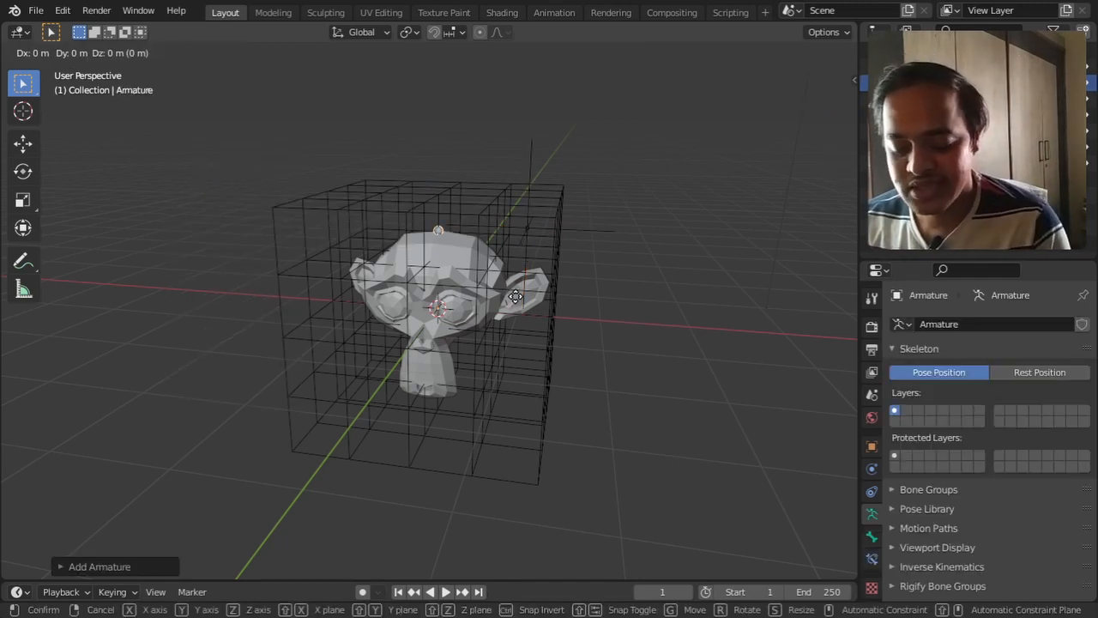
click(352, 297)
Step: Add the lattice to the armature selection as the active object and switch it to Edit Mode
middle_drag(354, 297, 409, 280)
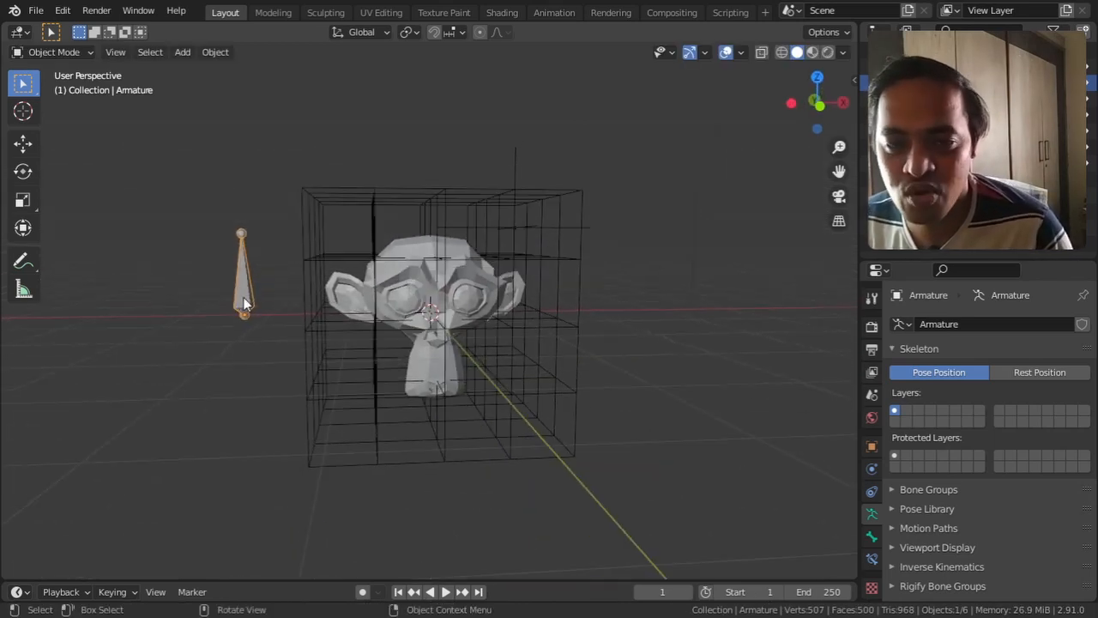
shift+click(311, 242)
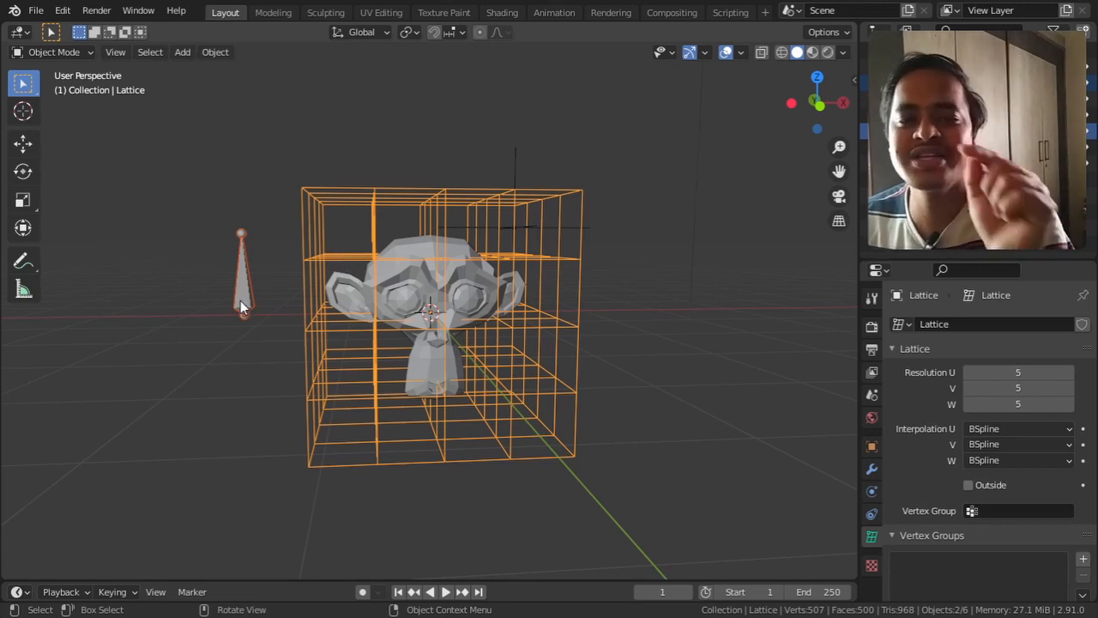
shift+middle_drag(338, 303, 320, 323)
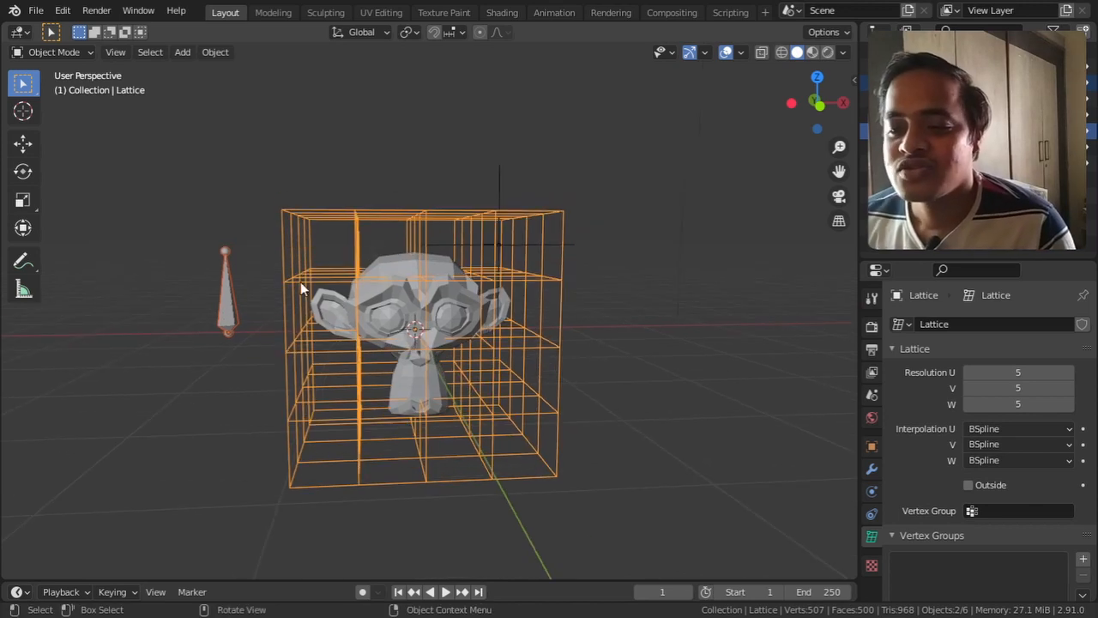
click(78, 50)
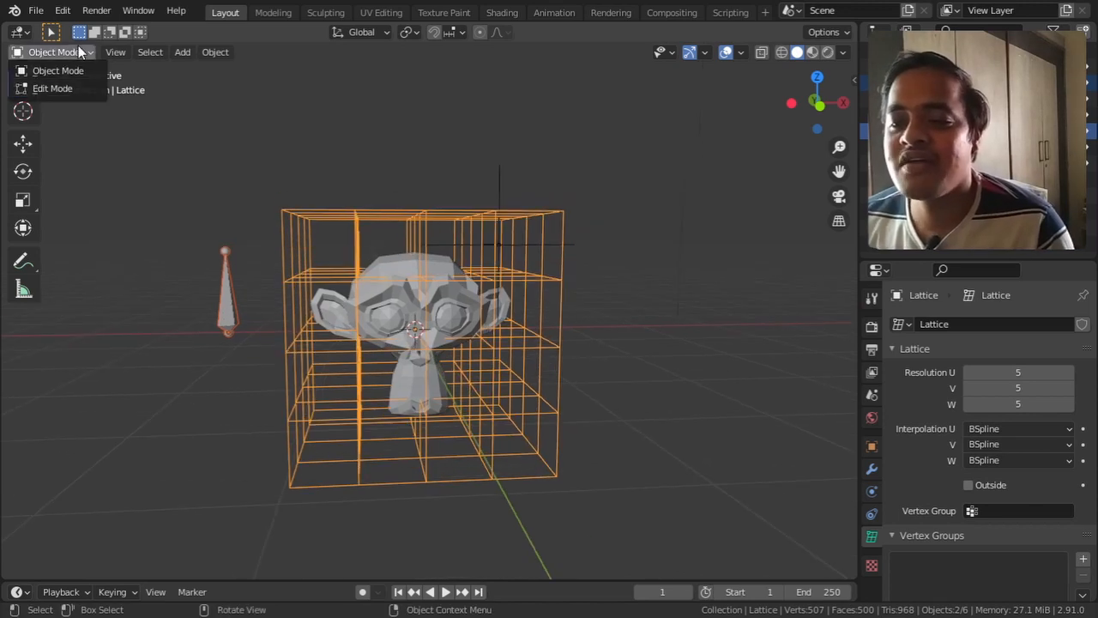
click(72, 91)
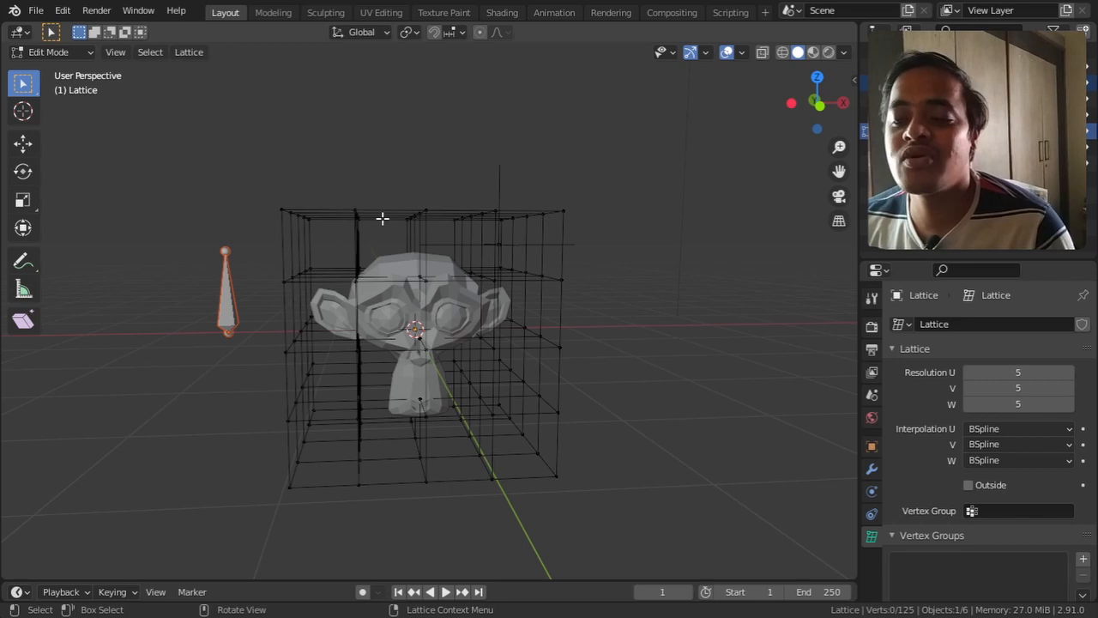
Step: Hook the two upper rows of lattice points along the -X side to the selected armature's bone, and return to Object Mode
drag(236, 166, 374, 298)
key(ctrl)
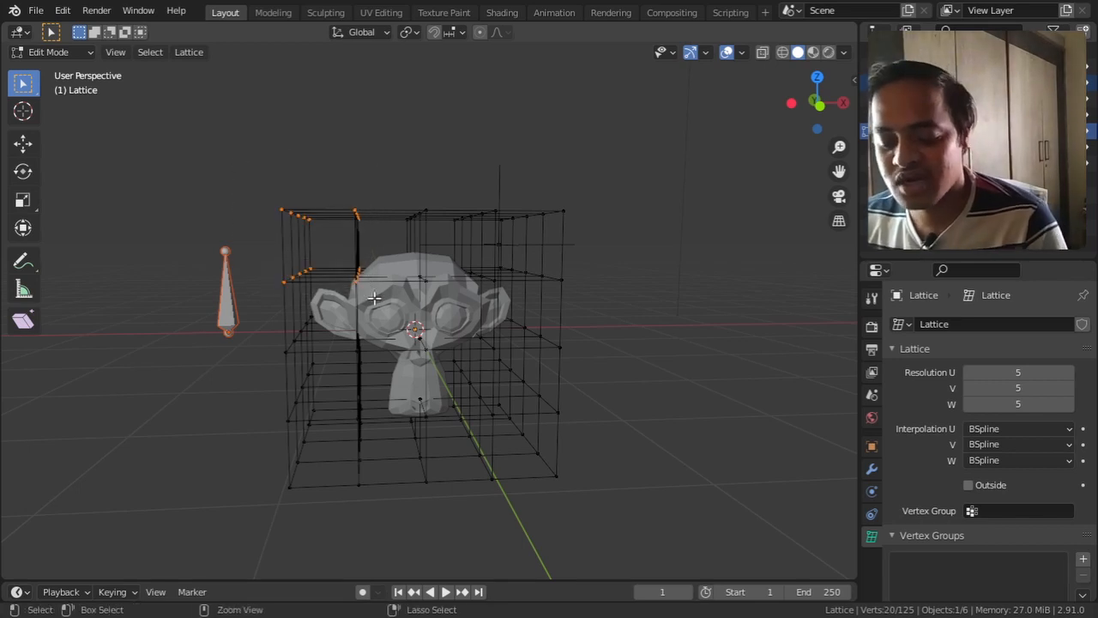
key(ctrl+h)
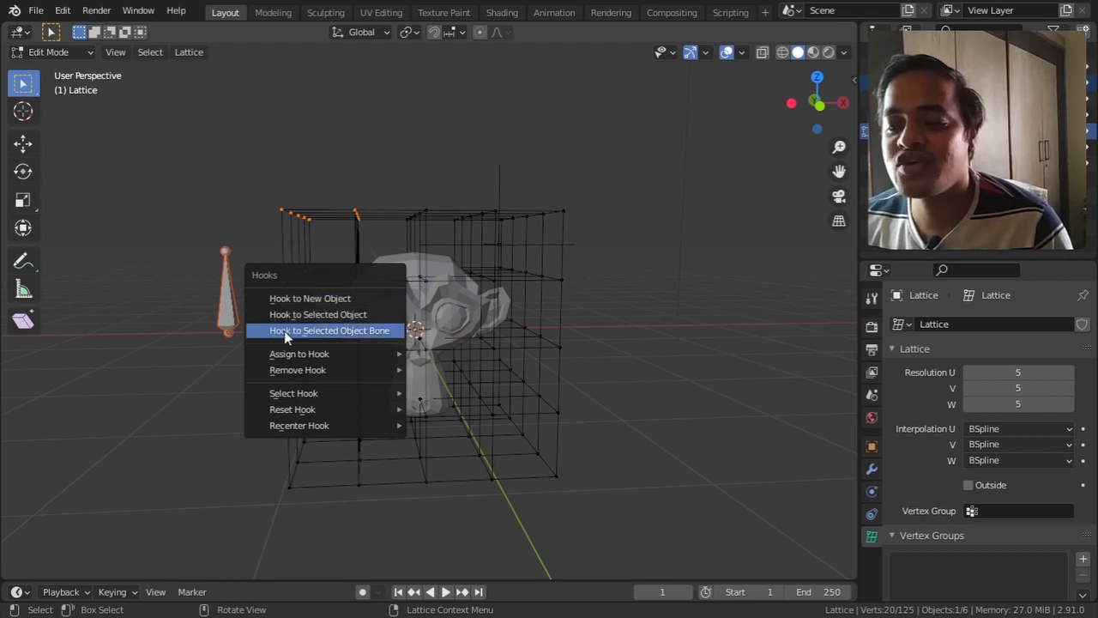
click(358, 331)
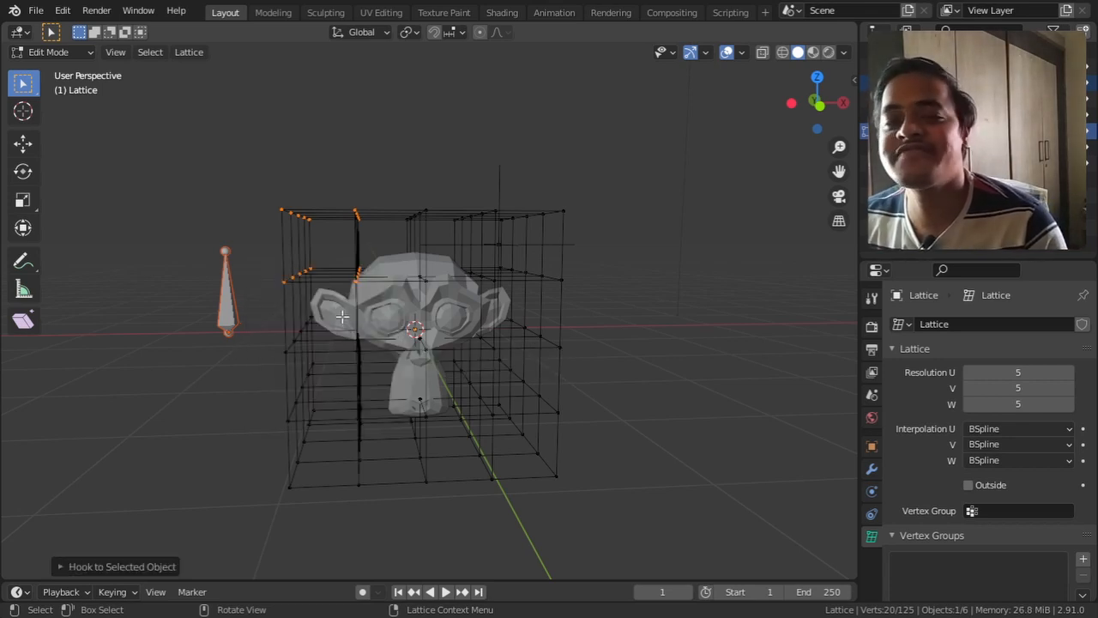
key(Tab)
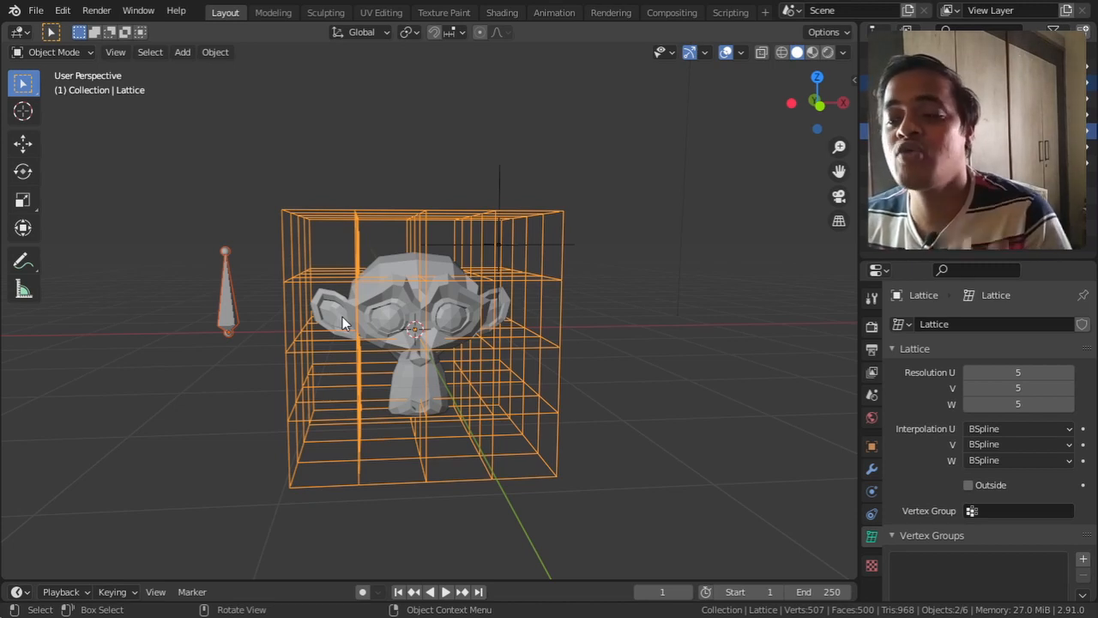
Step: Try to deform the head's upper -X side by moving the armature alone about 0.4 m, mostly upward
click(246, 320)
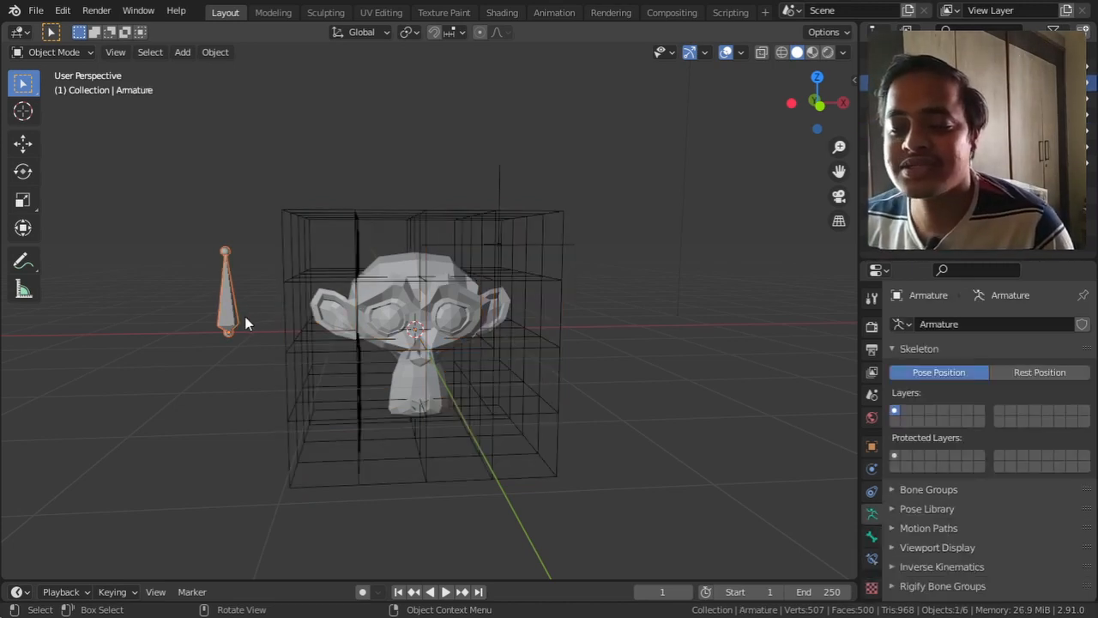
key(g)
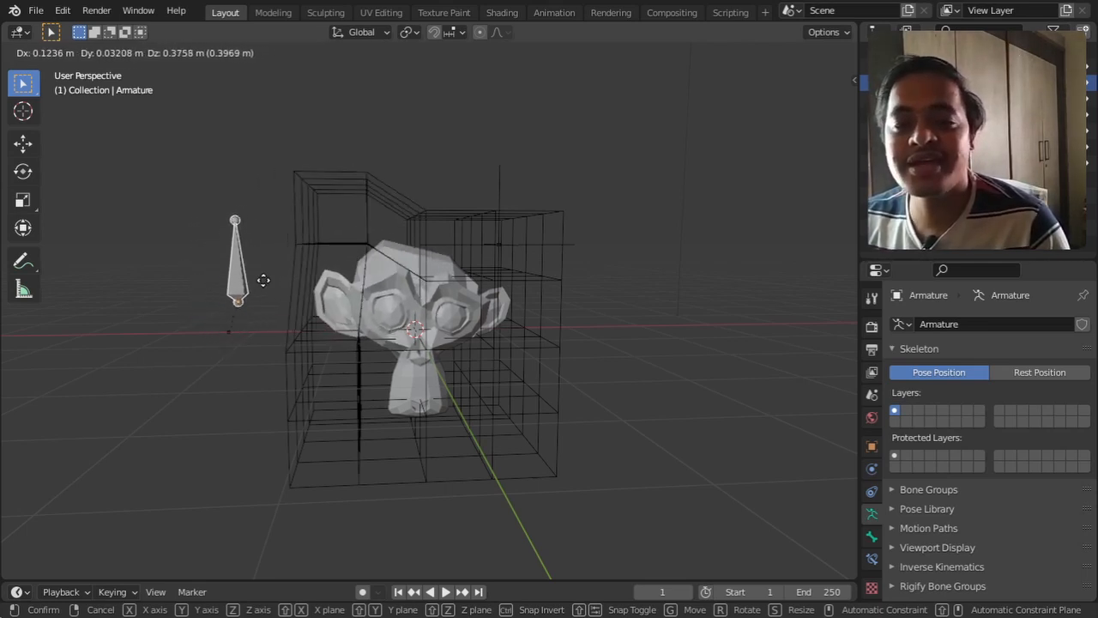
right_click(265, 280)
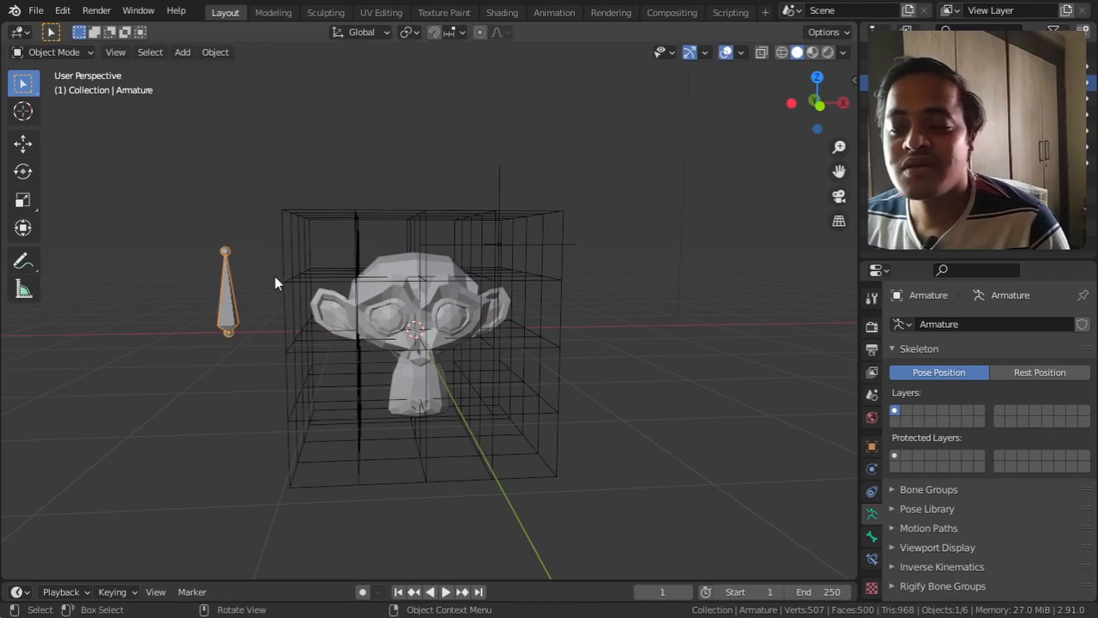
Step: Make the lattice the only selected object and switch it to Edit Mode
middle_drag(275, 276, 263, 282)
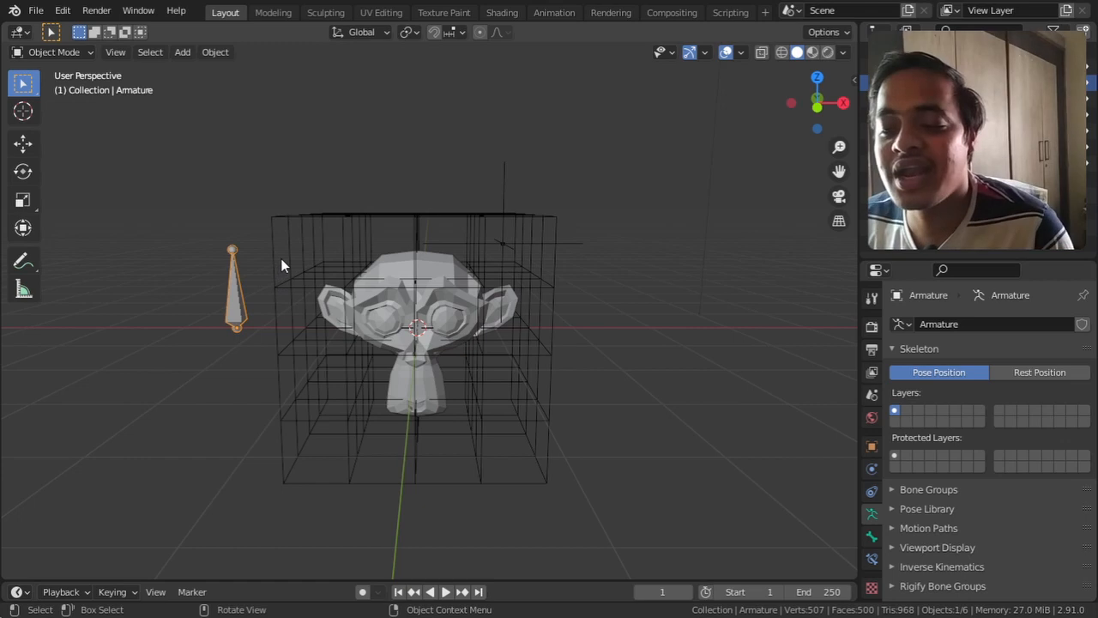
click(285, 263)
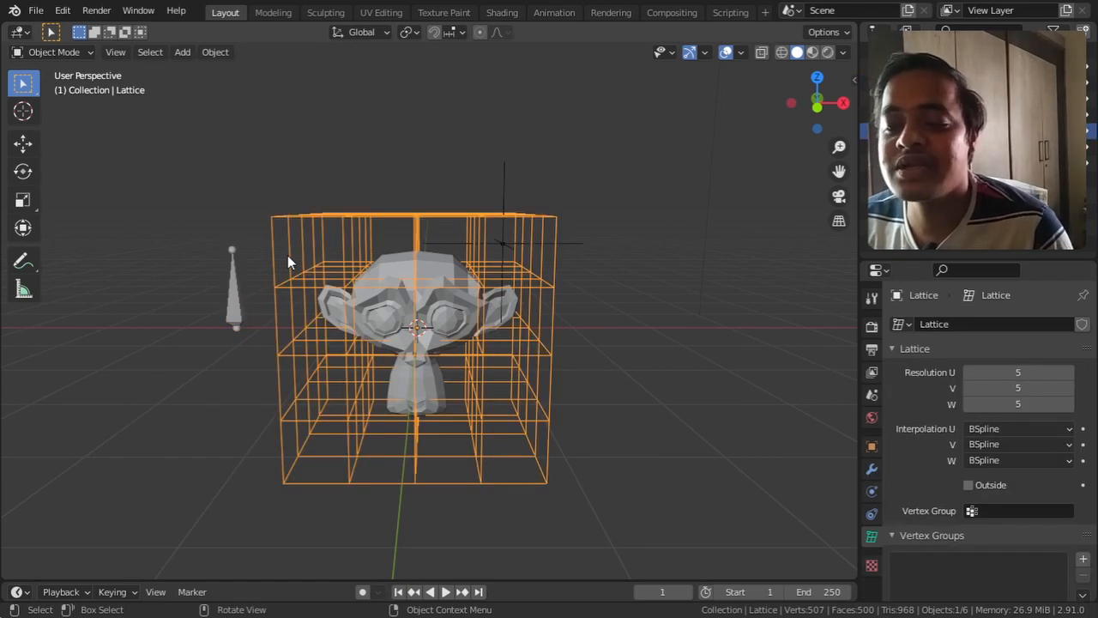
key(alt+a)
click(78, 53)
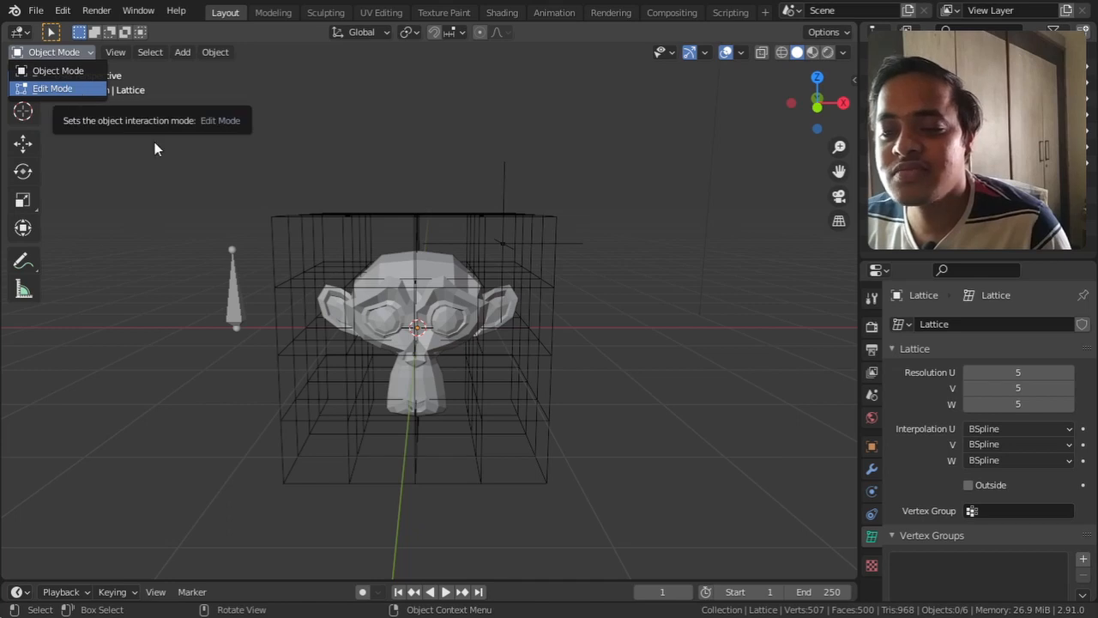
click(278, 236)
click(77, 52)
click(85, 86)
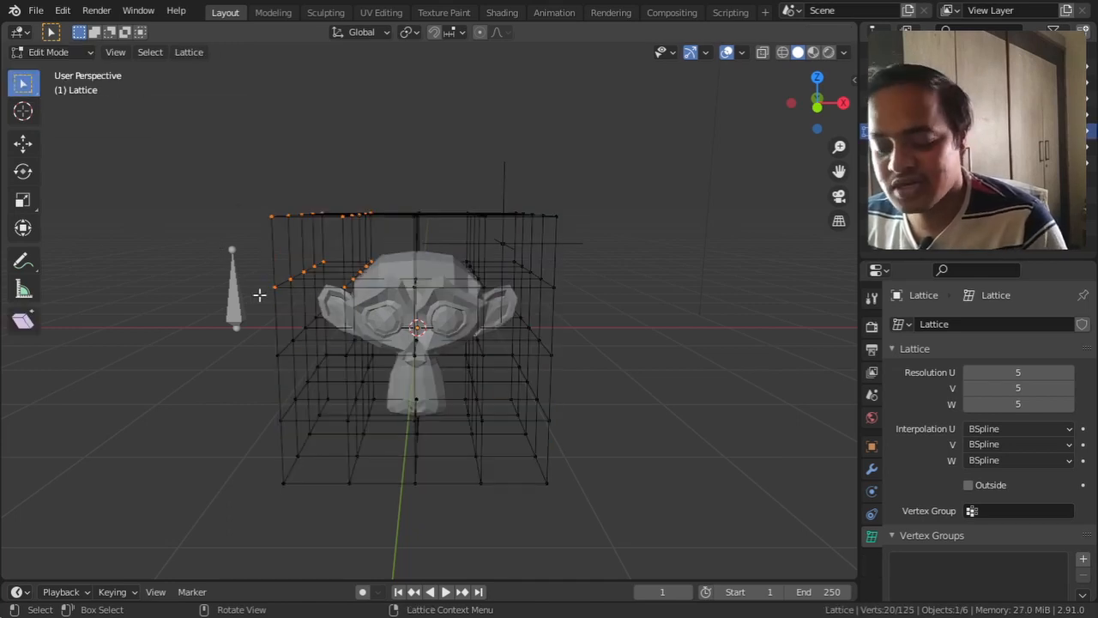
Step: Remove the Hook-Empty and Hook-Armature hooks from the lattice, and return to Object Mode
key(ctrl+h)
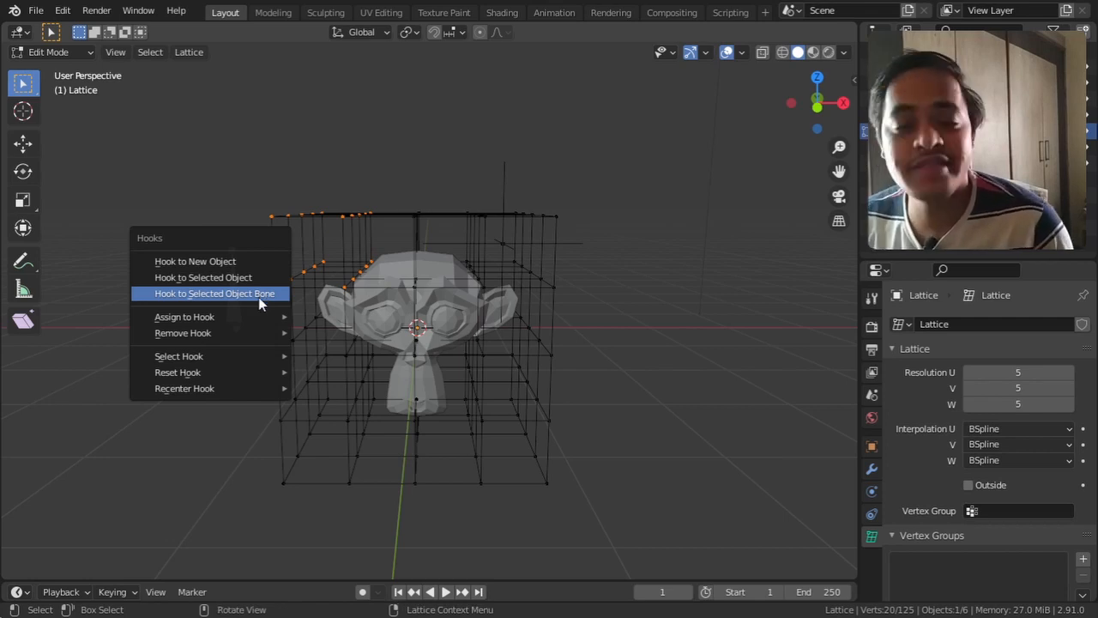
mouse_move(245, 336)
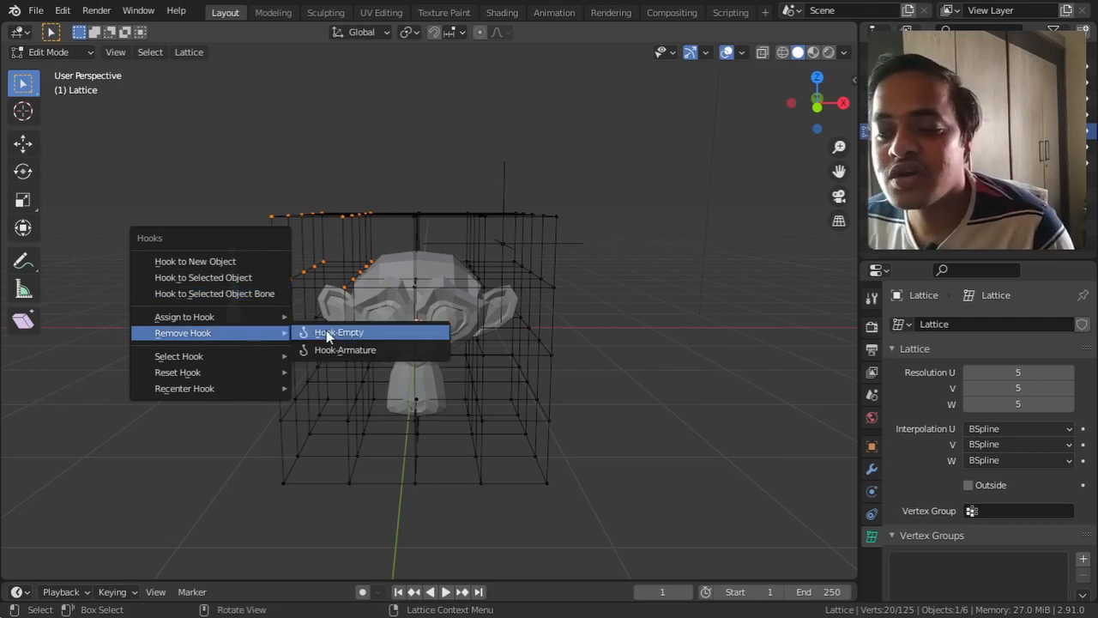
click(365, 334)
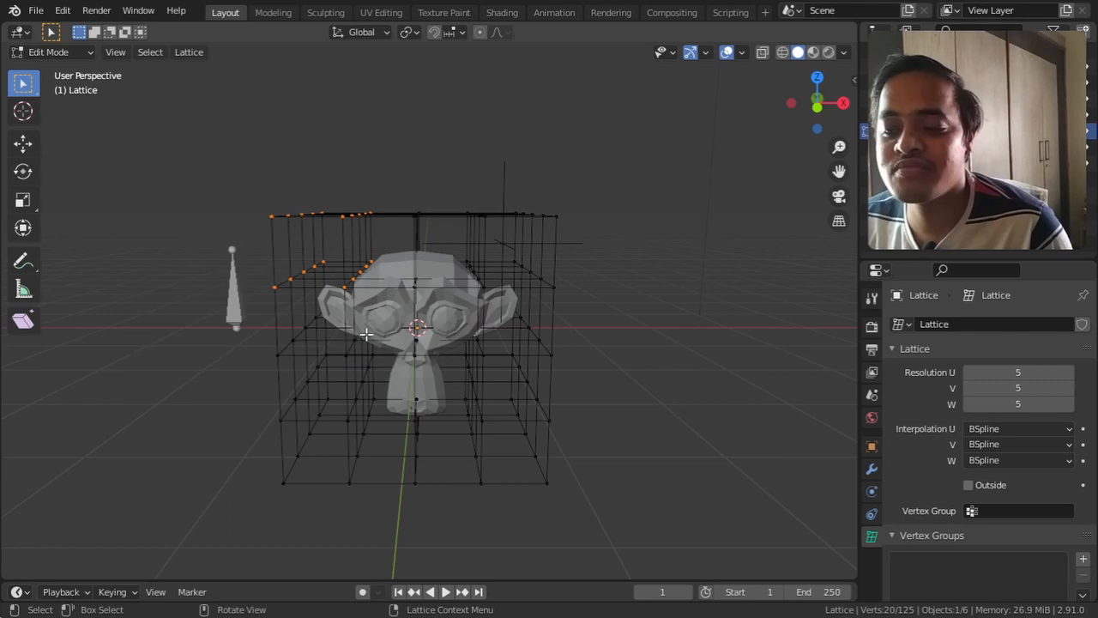
key(ctrl+h)
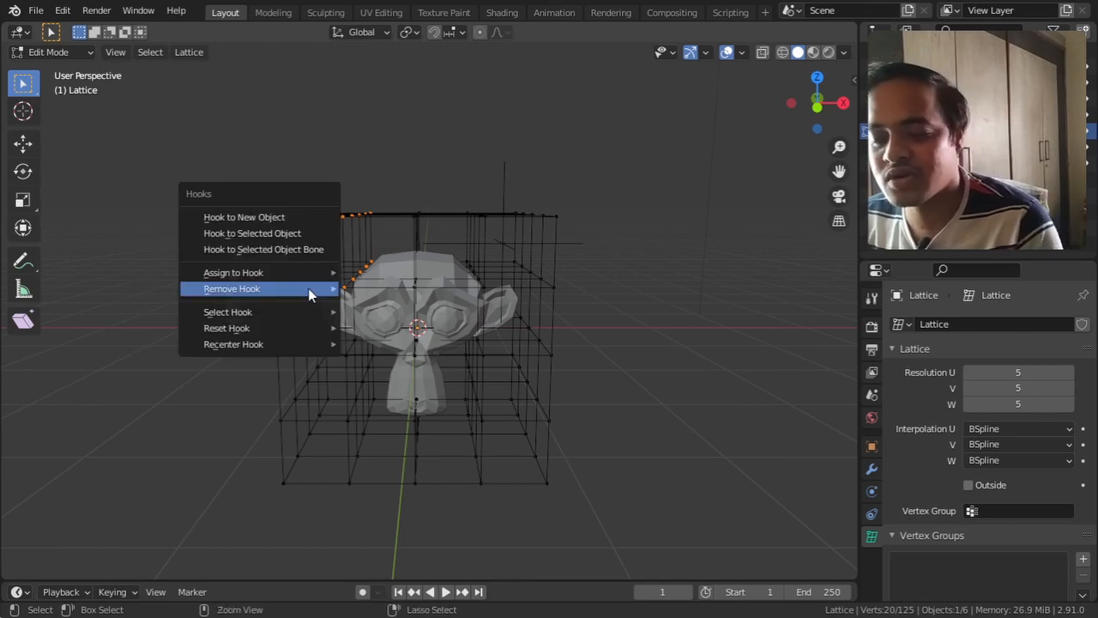
mouse_move(308, 288)
click(383, 292)
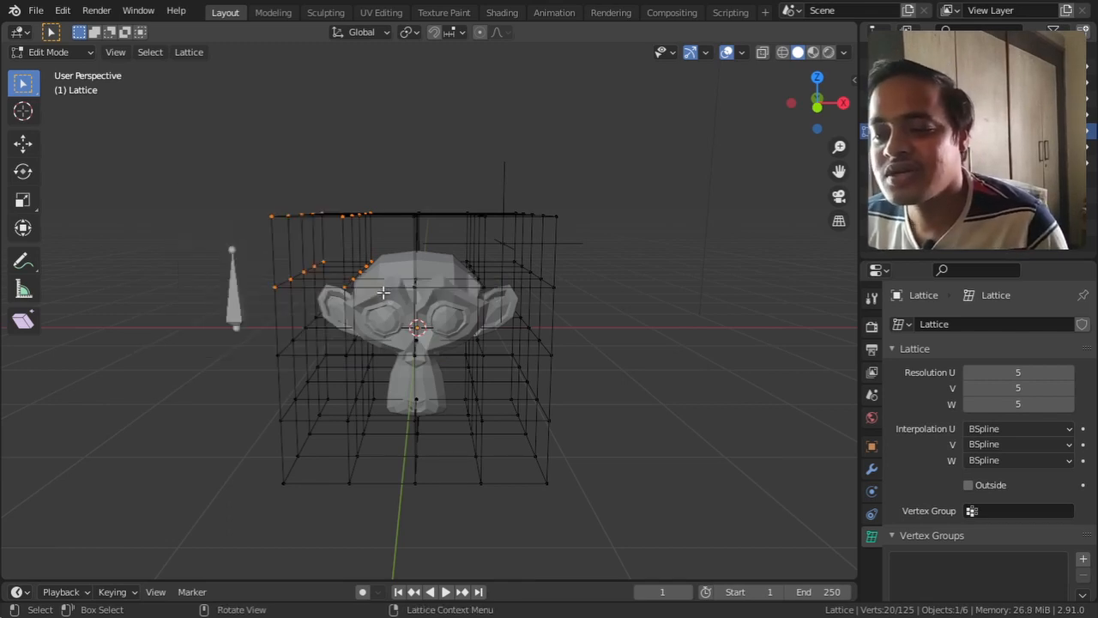
key(Tab)
Step: Test-move the empty and the armature individually without keeping the moves, and delete both objects
click(495, 176)
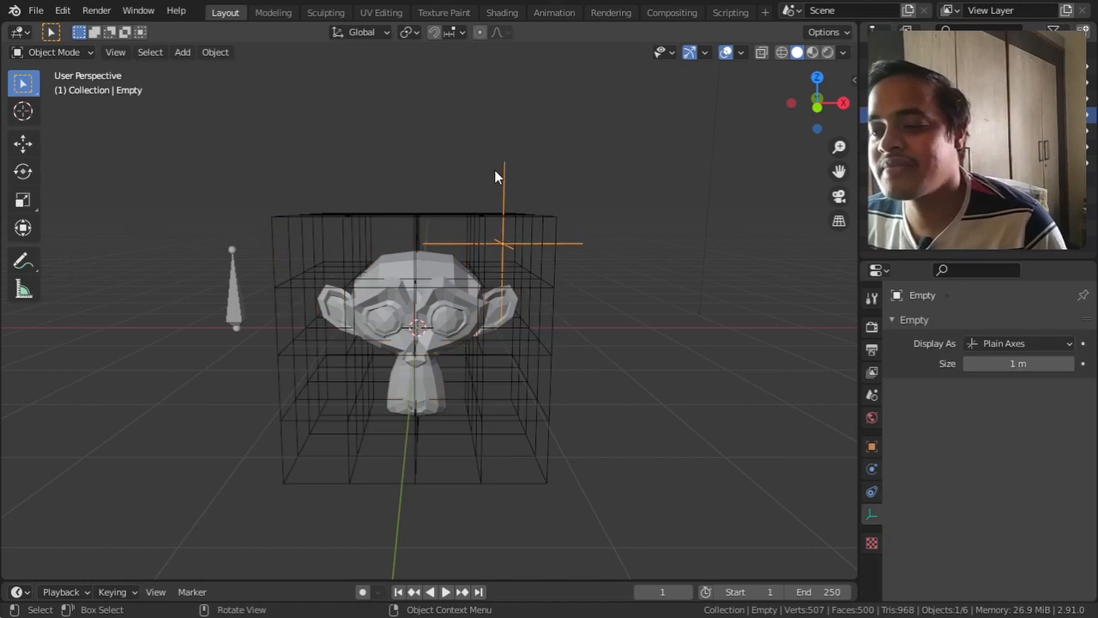
key(g)
right_click(588, 162)
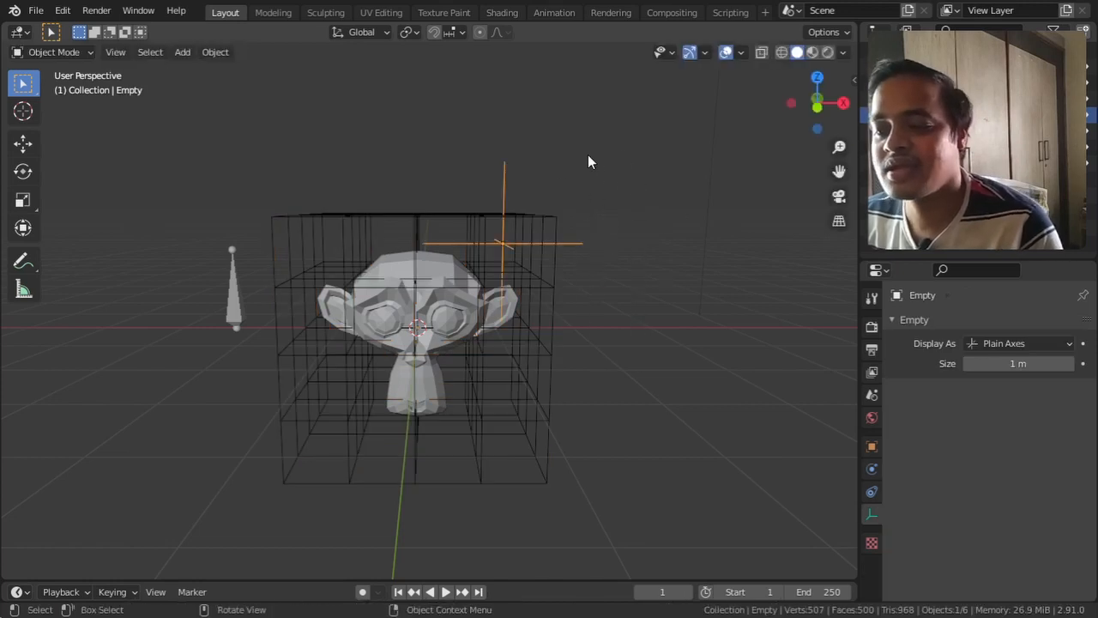
click(230, 288)
key(g)
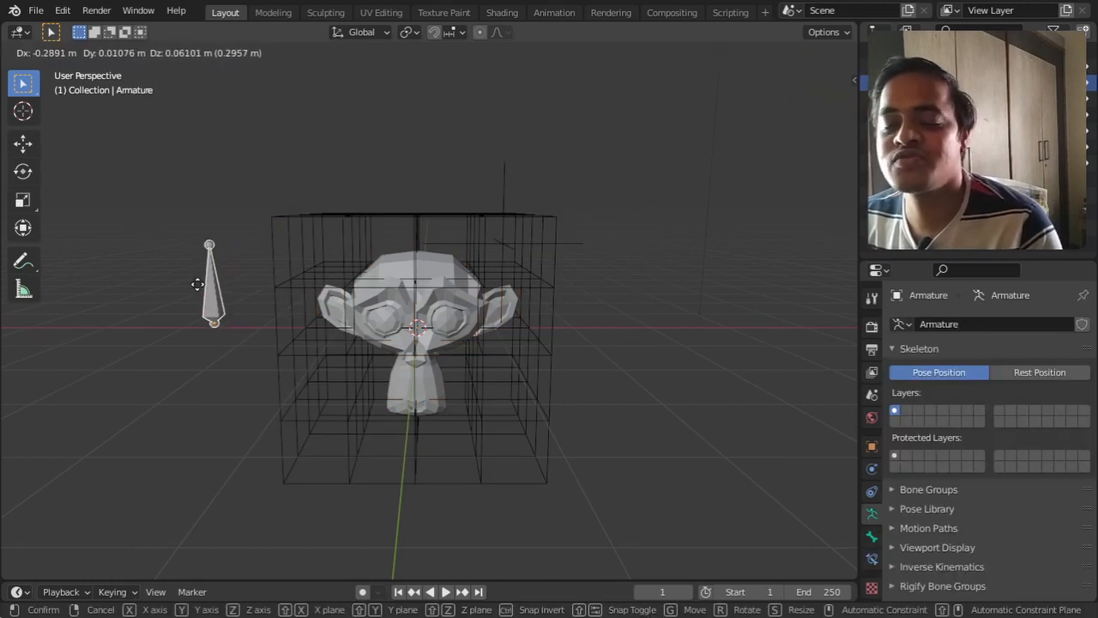
right_click(198, 291)
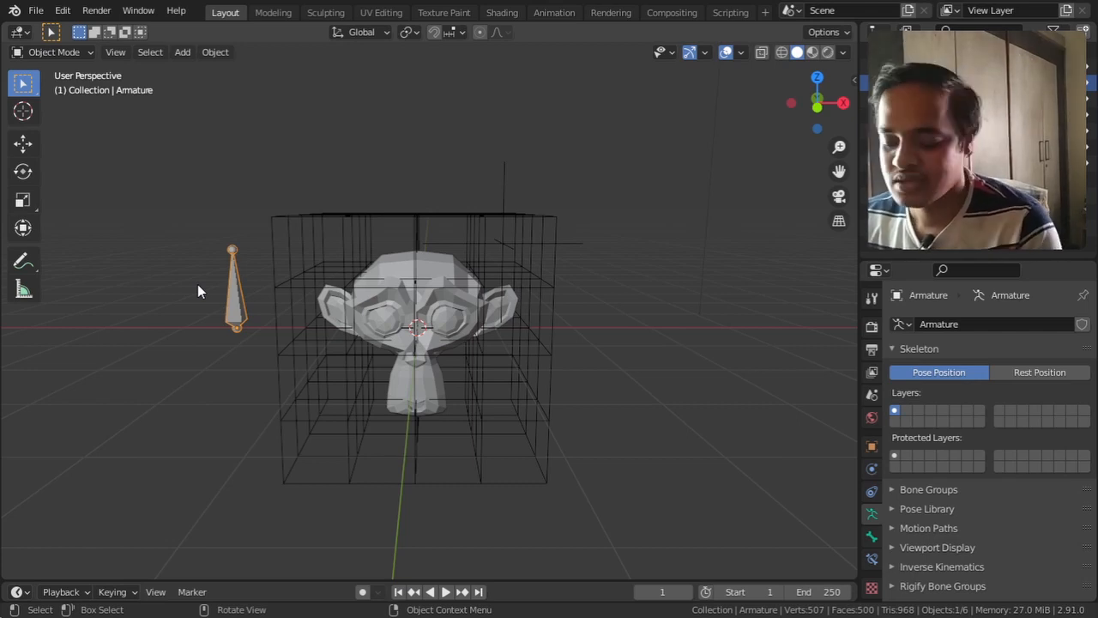
key(Delete)
middle_drag(443, 356, 440, 311)
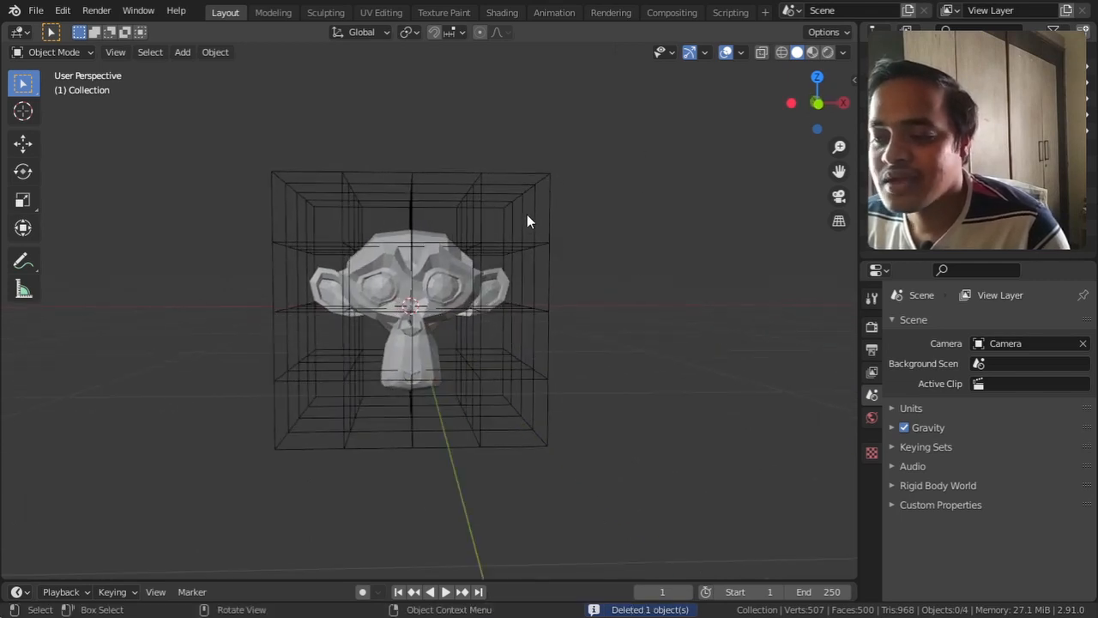
Step: Switch the lattice to Edit Mode and select all points in its two outermost layers on the +X side
click(526, 214)
key(Tab)
drag(446, 143, 602, 489)
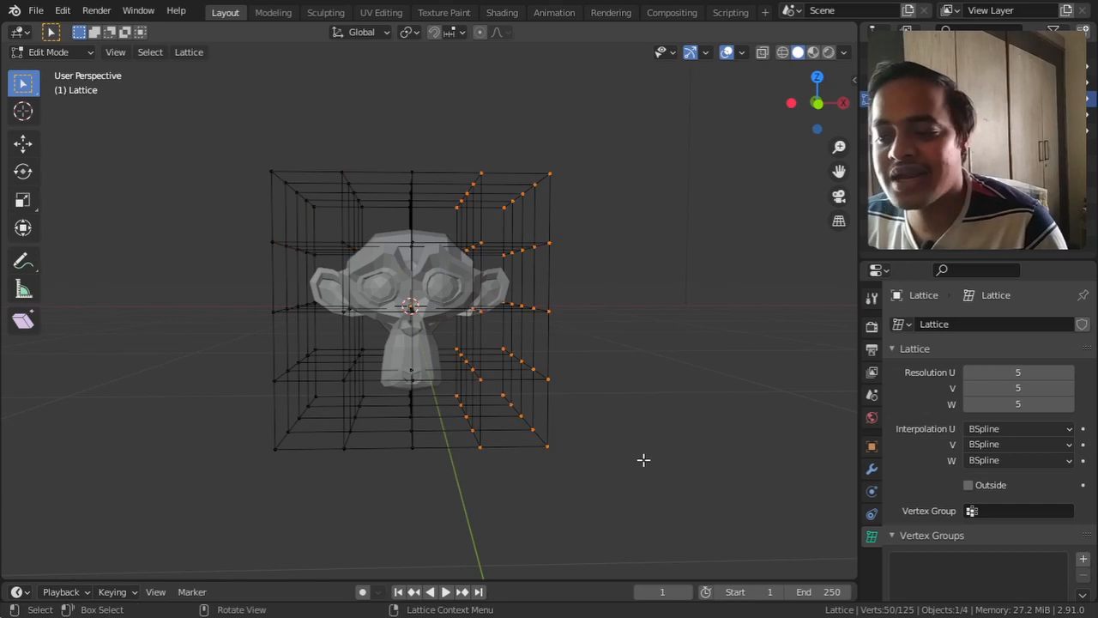
middle_drag(628, 456, 620, 453)
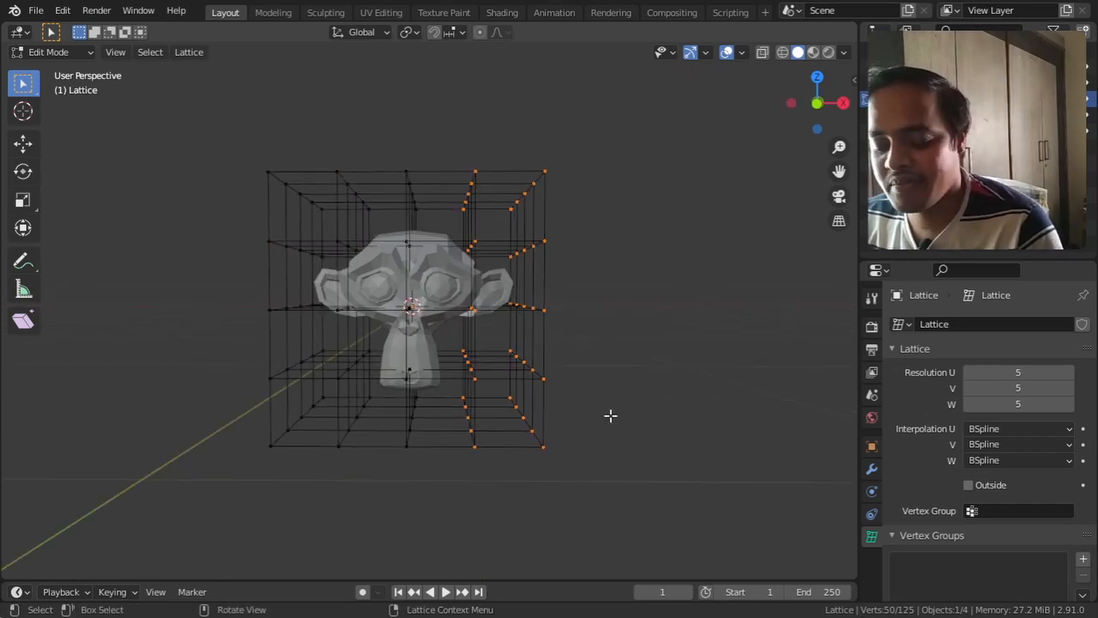
Step: Try to stretch the whole head by moving the selected lattice points about 0.39 m along X
key(g)
key(x)
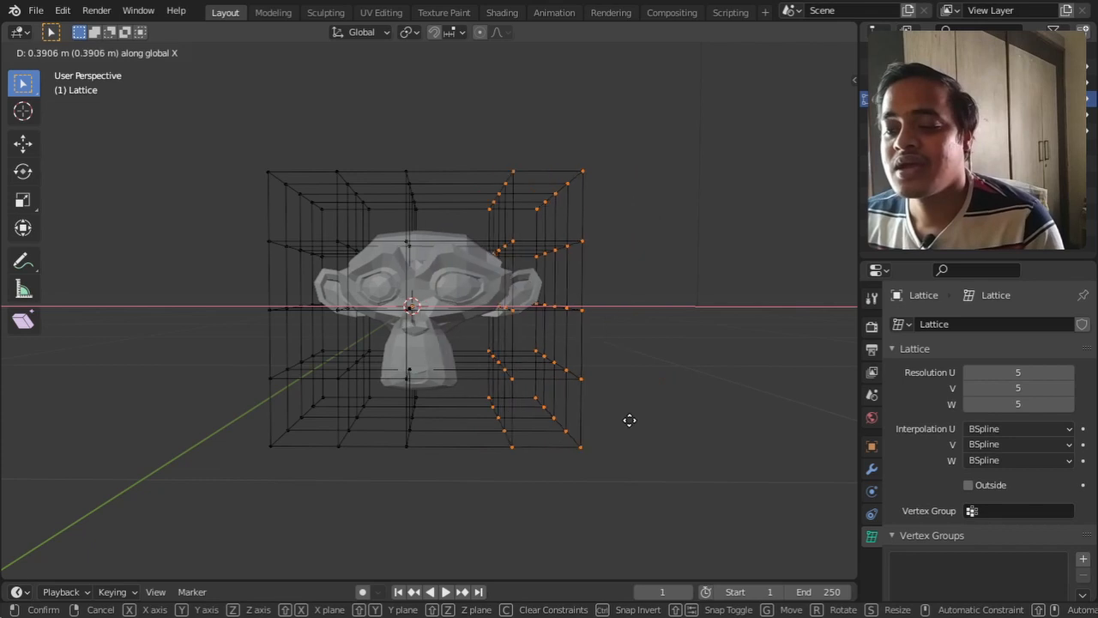
click(629, 416)
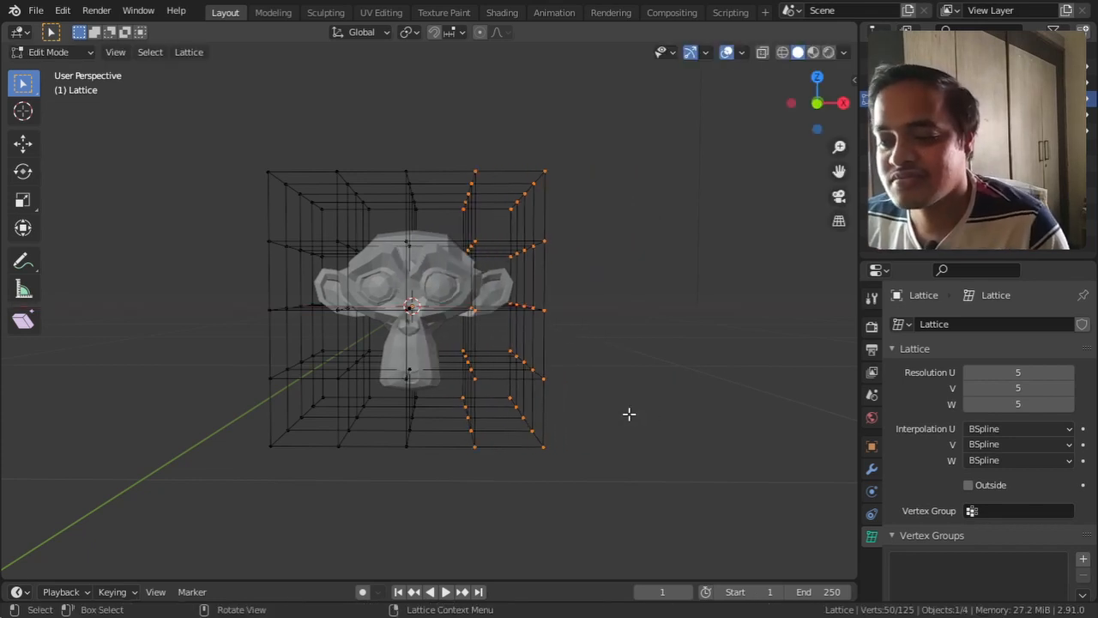
Step: Return to Object Mode, select the Suzanne head, show its modifiers and switch it to Edit Mode
key(Tab)
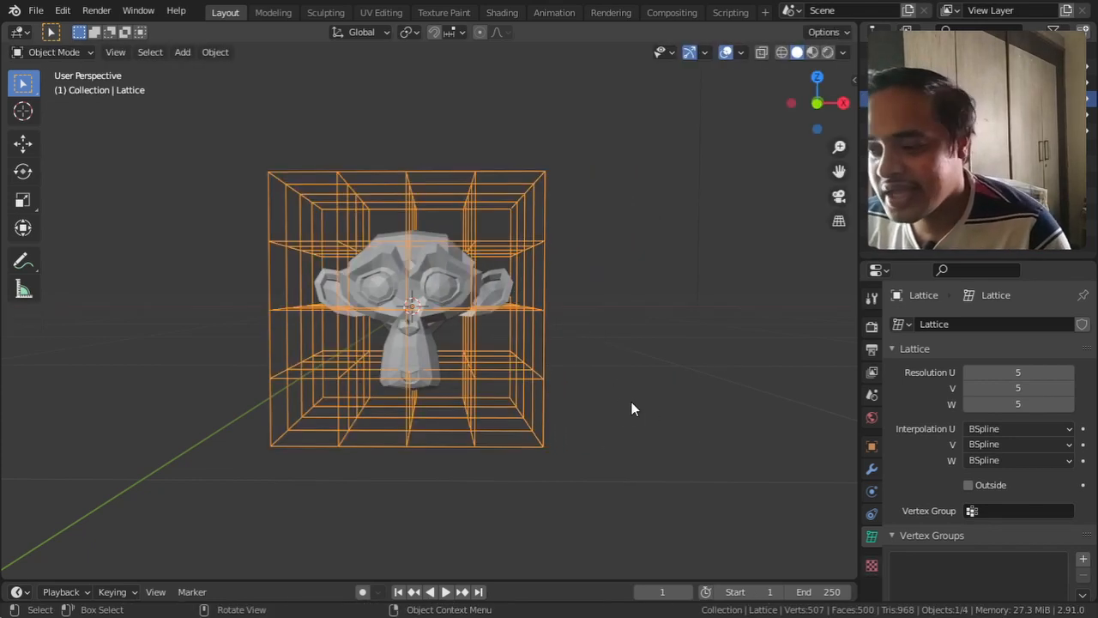
click(431, 346)
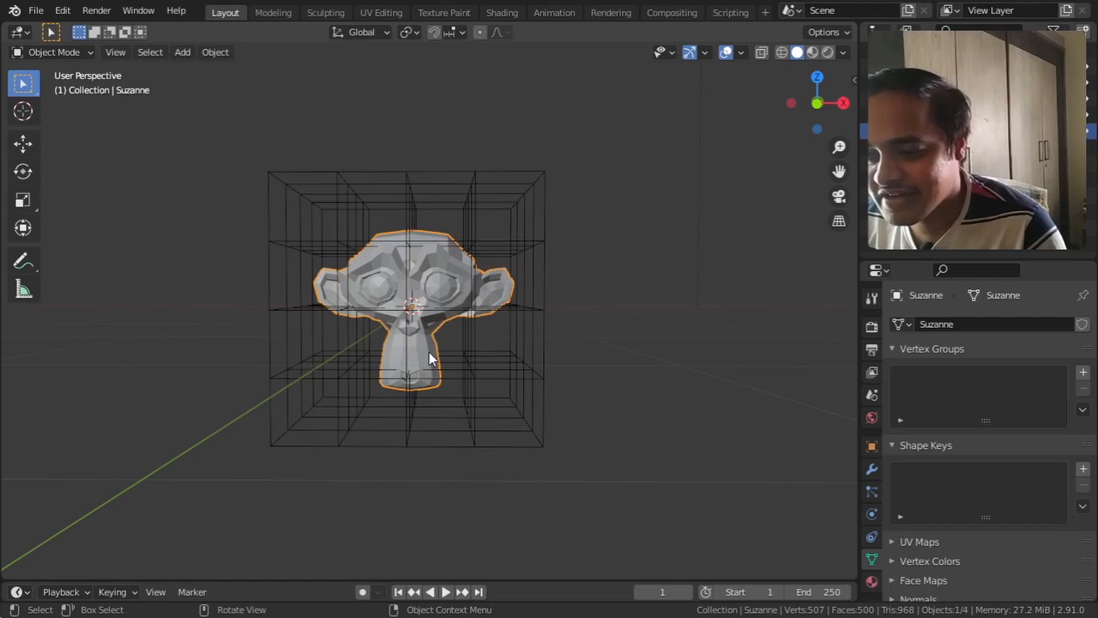
click(872, 469)
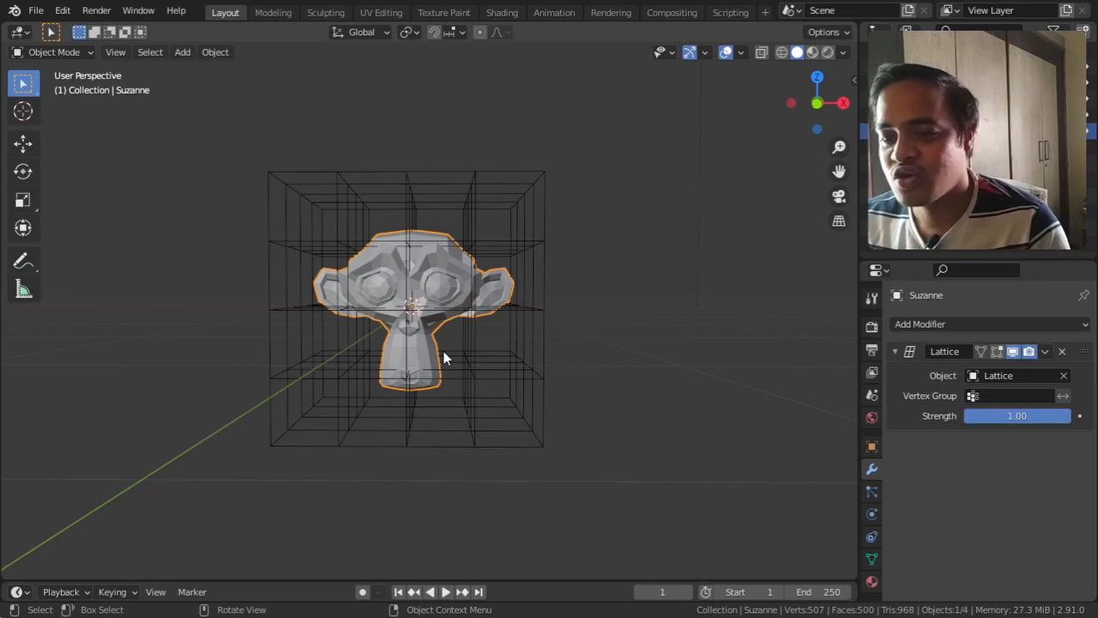
click(64, 50)
click(60, 88)
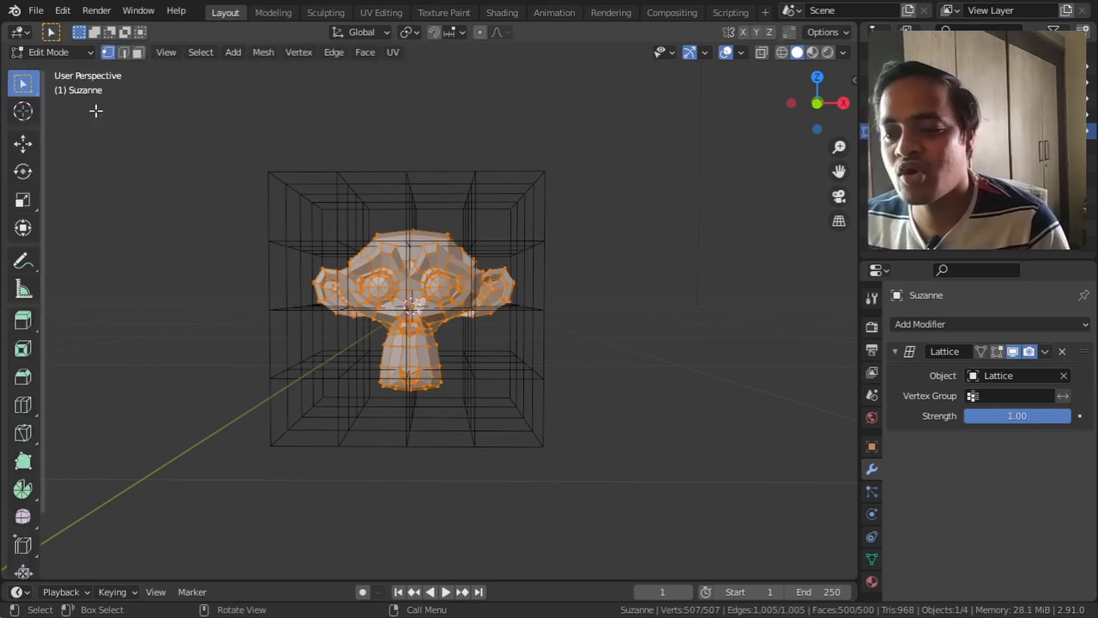
Step: Turn on X-Ray and select only the vertices of Suzanne's mouth and chin below the nose
middle_drag(395, 343, 498, 387)
scroll(462, 352, up, 3)
key(alt+z)
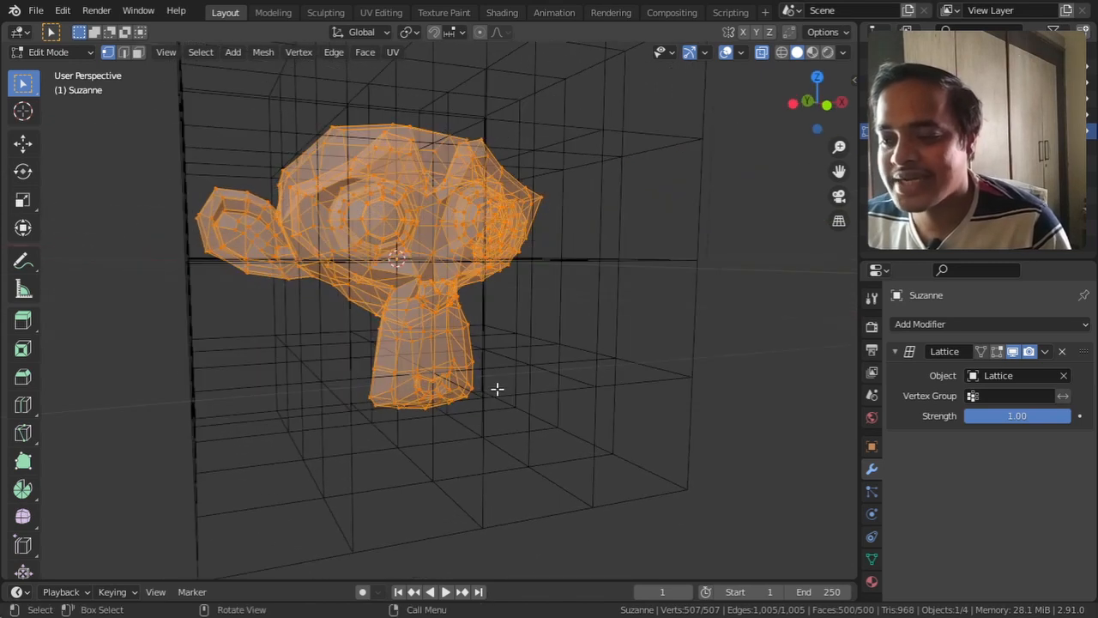
click(562, 430)
middle_drag(562, 430, 539, 429)
drag(543, 476, 340, 321)
middle_drag(508, 388, 512, 392)
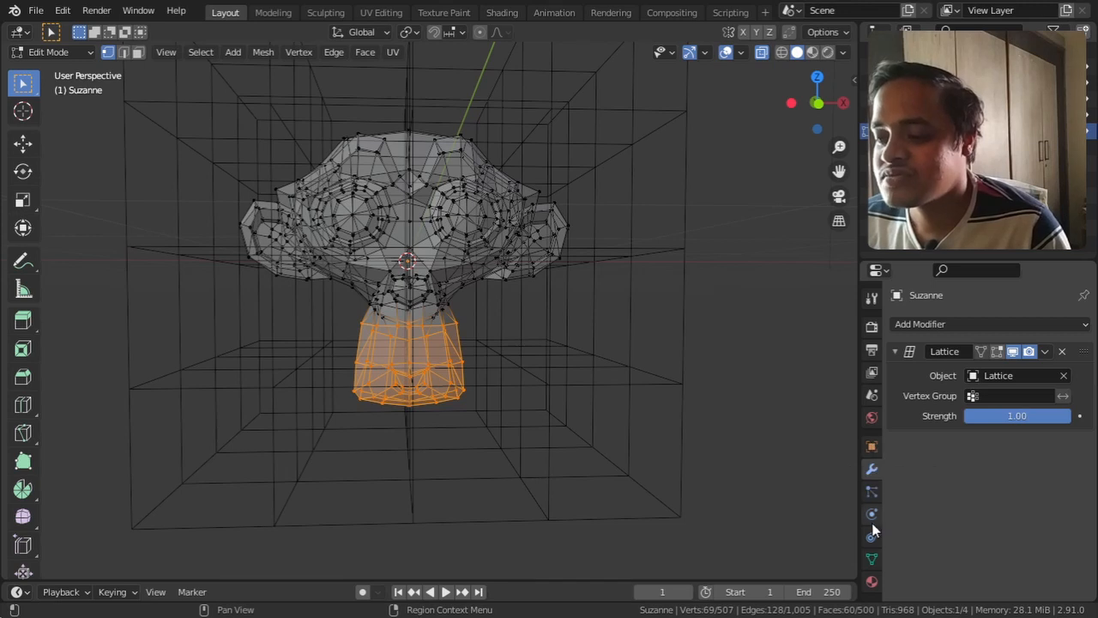
Step: Create a vertex group named 1 on Suzanne and assign the selected chin vertices to it
click(872, 559)
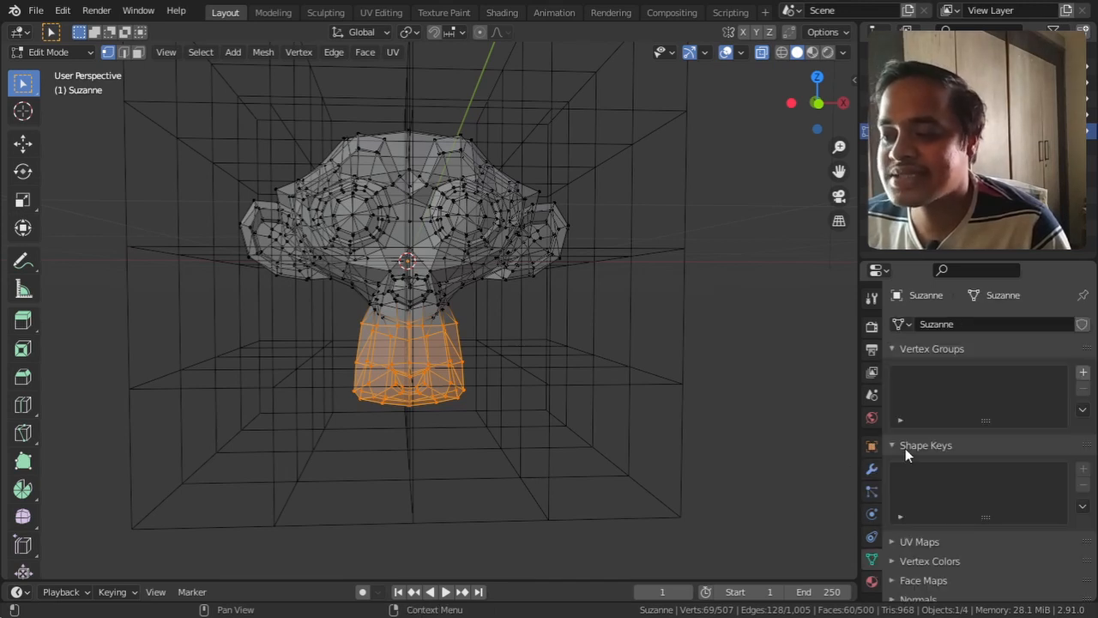
click(1082, 372)
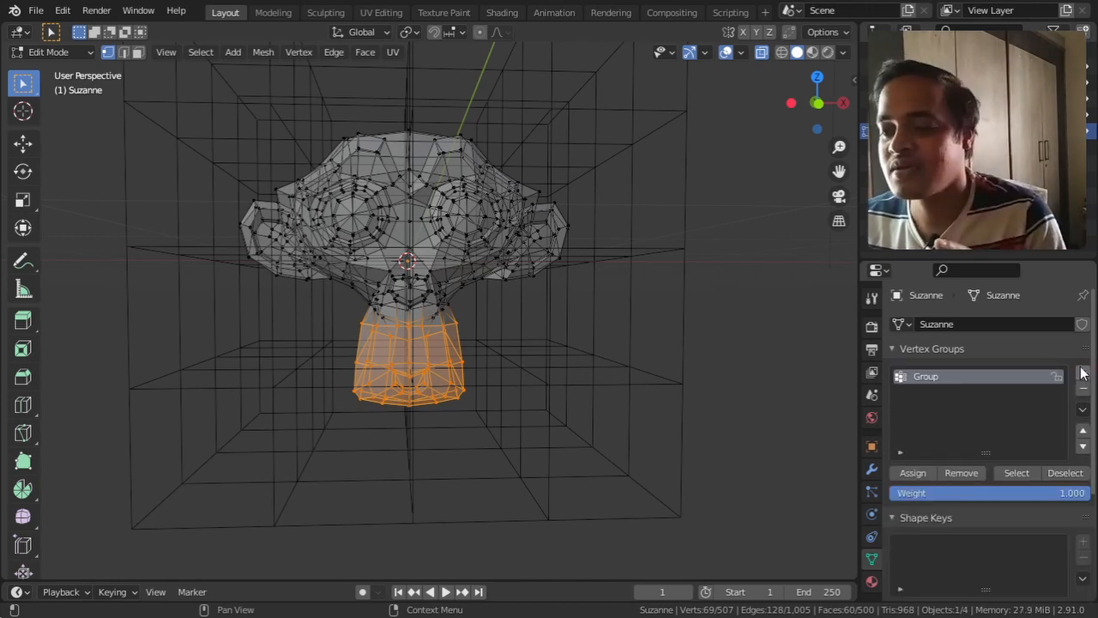
double_click(926, 376)
text(1)
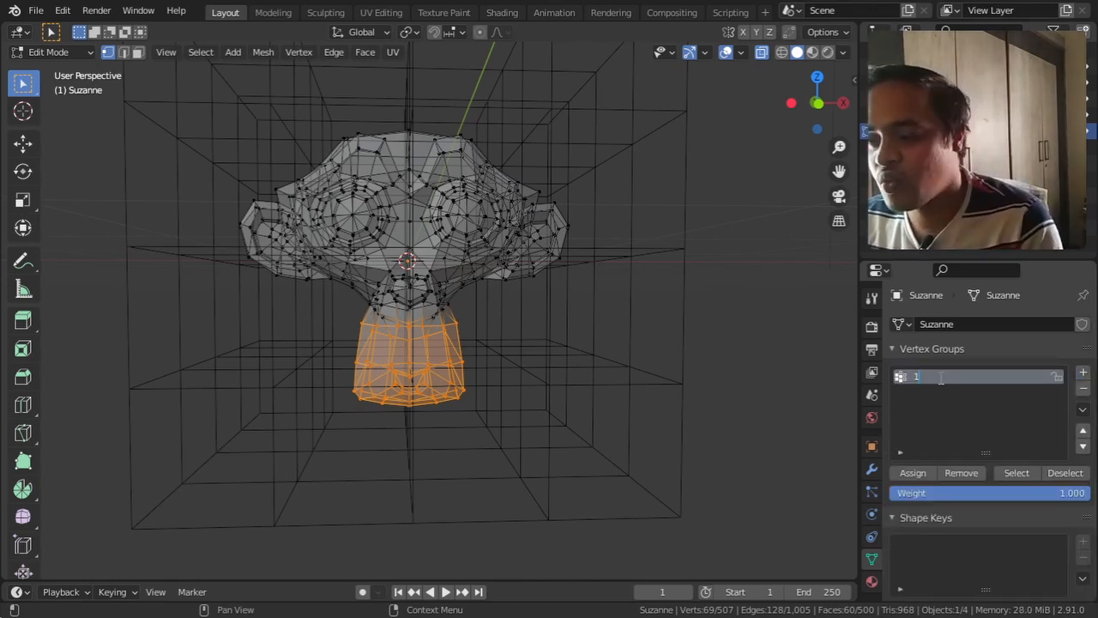
click(912, 472)
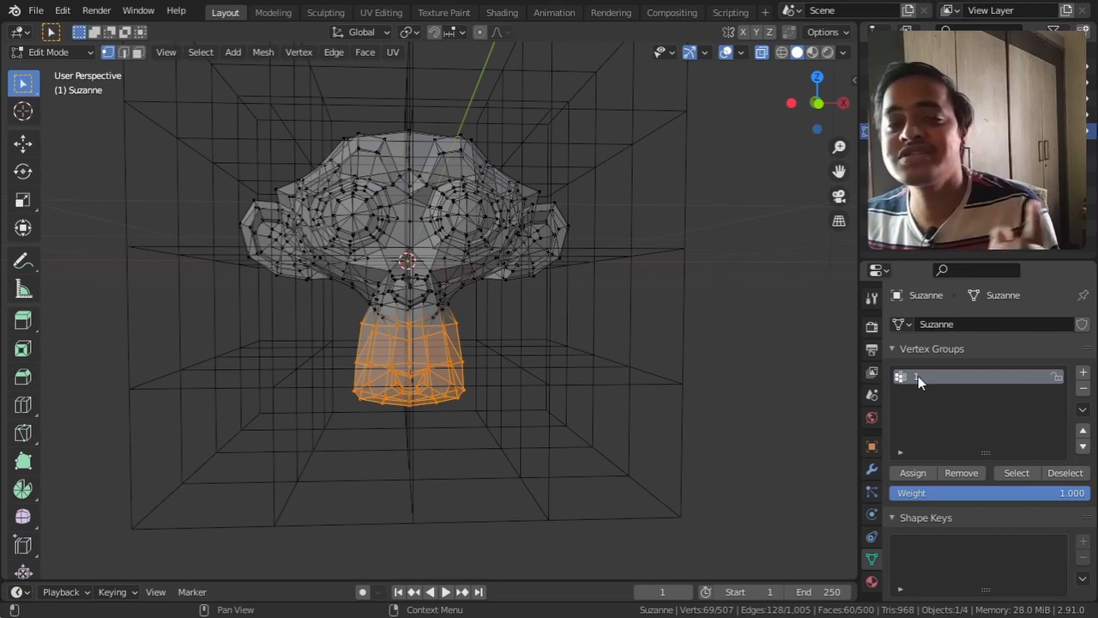
click(914, 472)
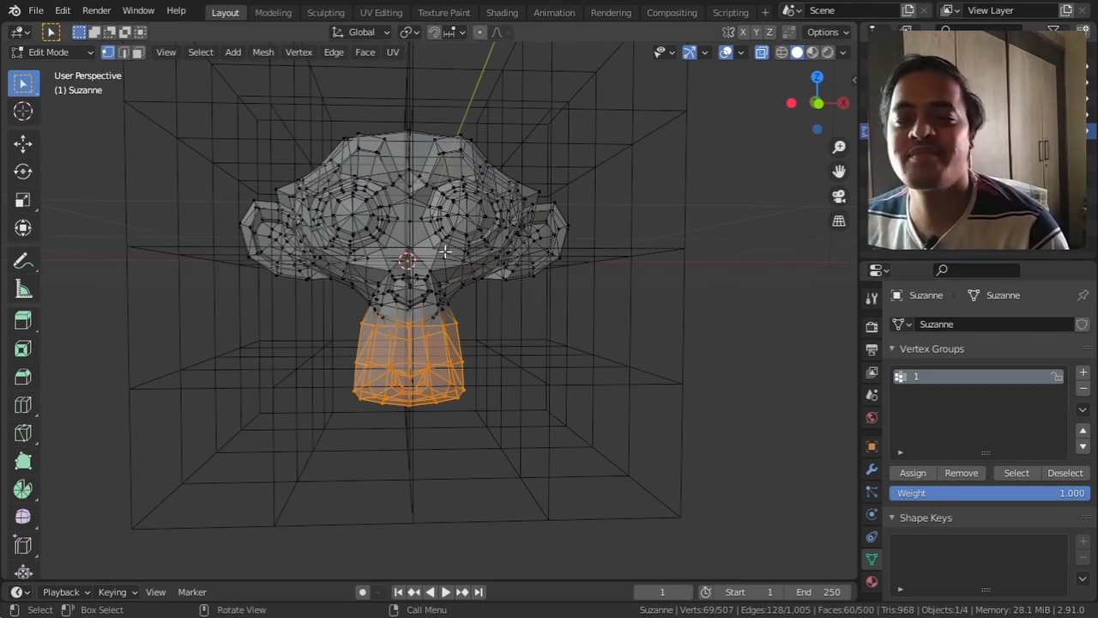
Step: Return to Object Mode with X-Ray off and limit Suzanne's Lattice modifier to vertex group 1
key(Tab)
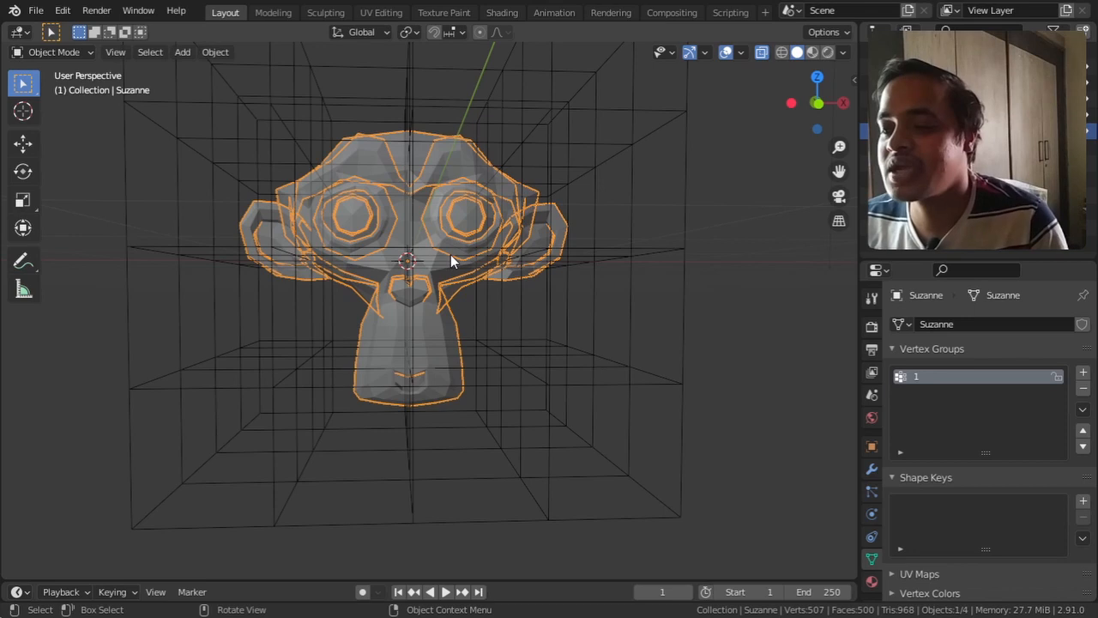
middle_drag(455, 338, 481, 314)
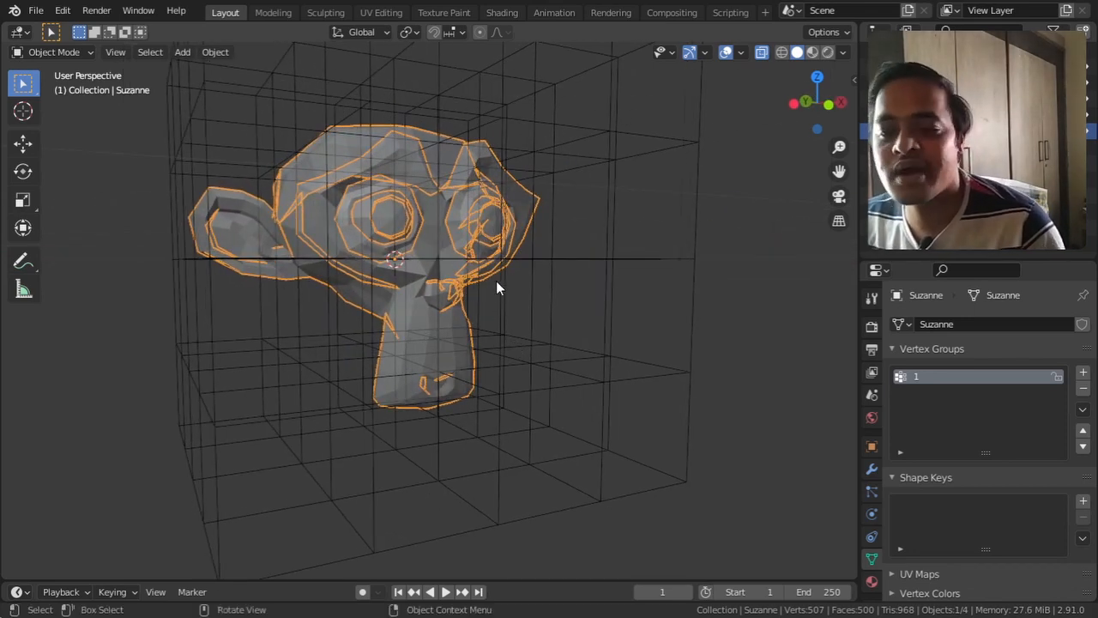
key(alt+z)
middle_drag(496, 280, 440, 248)
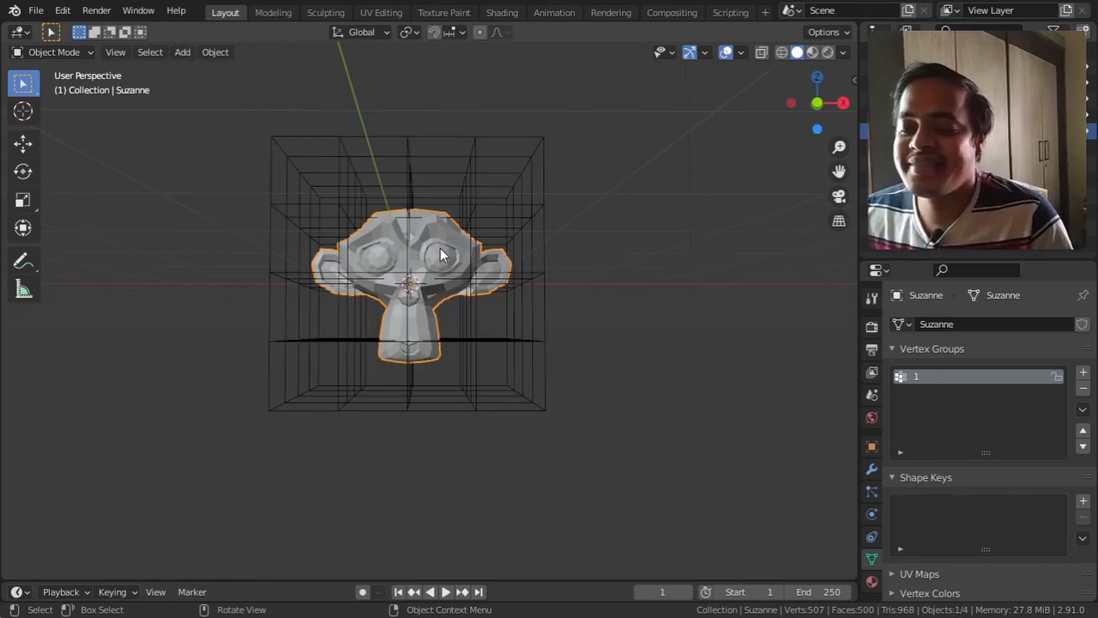
click(871, 468)
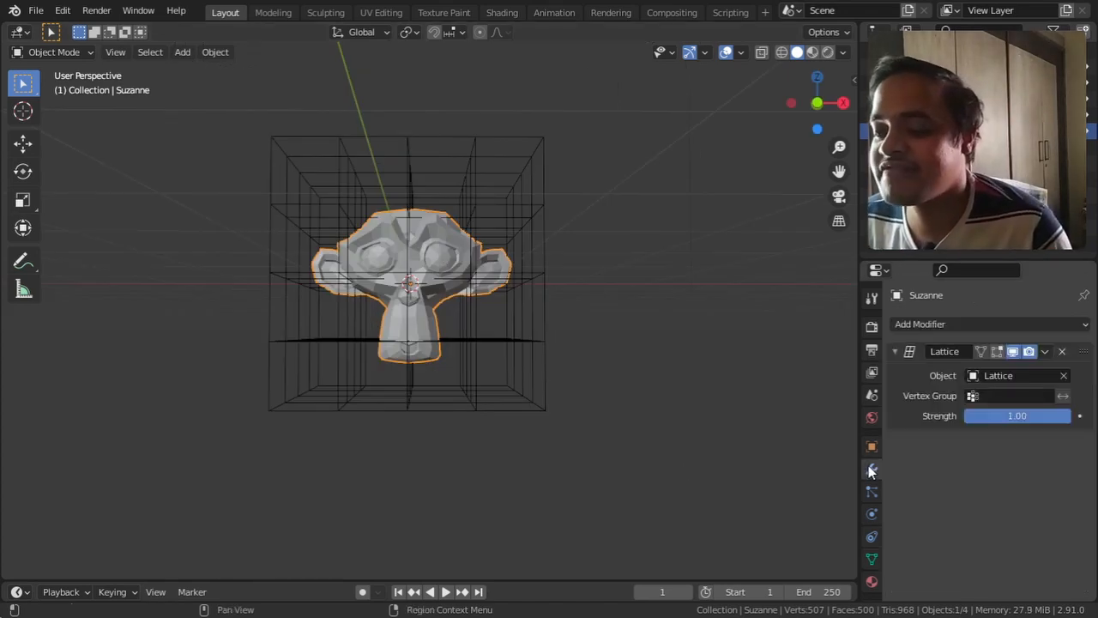
click(971, 394)
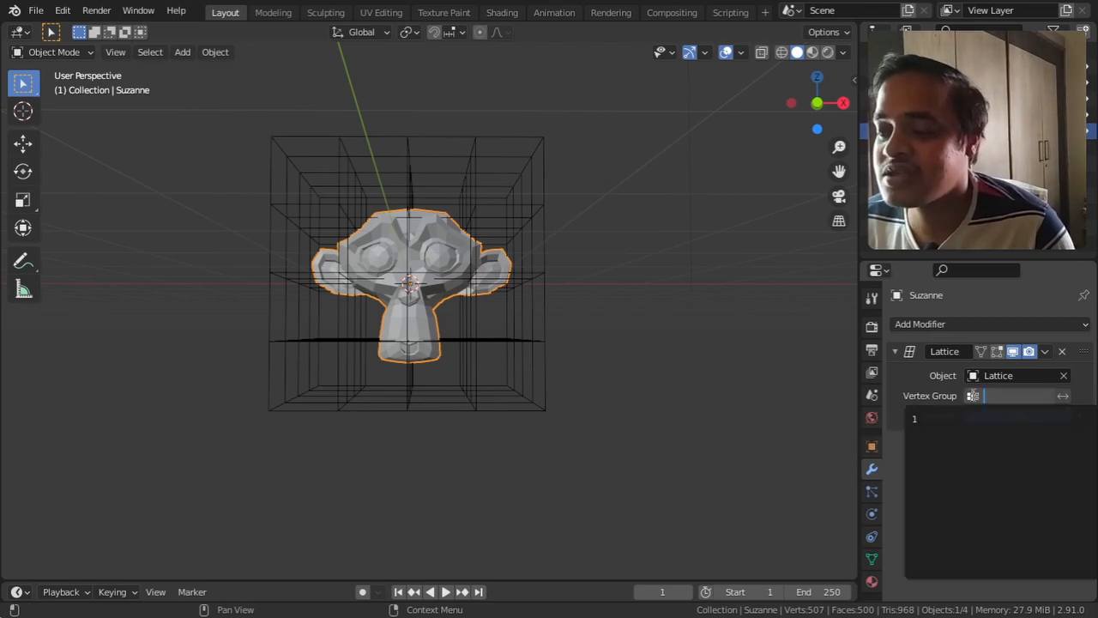
click(915, 421)
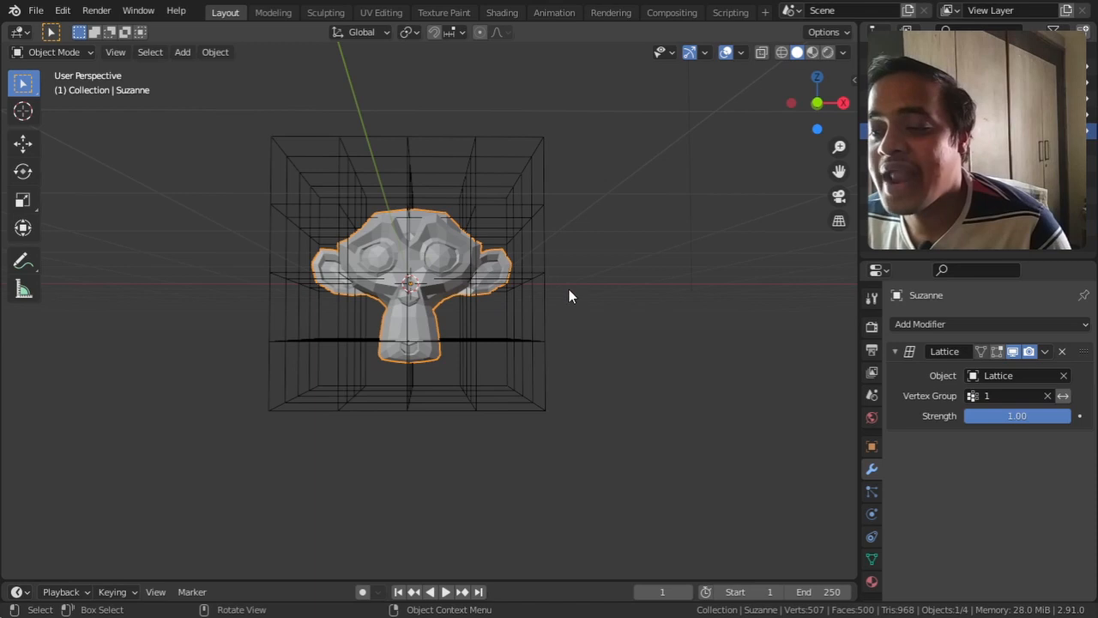
Step: In the lattice's Edit Mode, move the selected +X side points about 1.28 m along X to stretch the chin
click(566, 334)
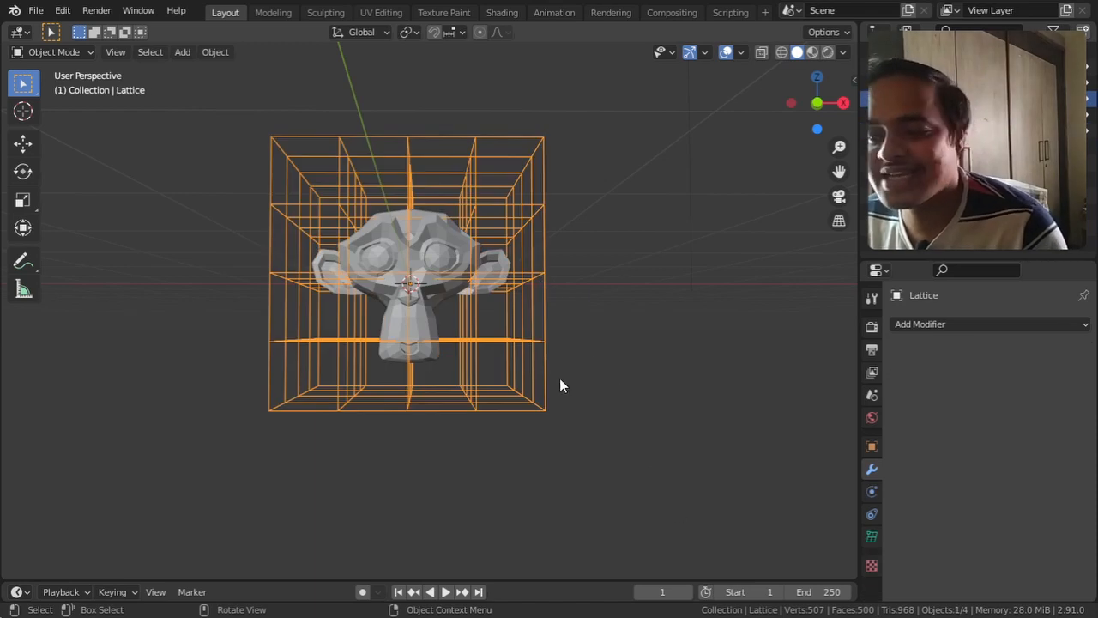
key(Tab)
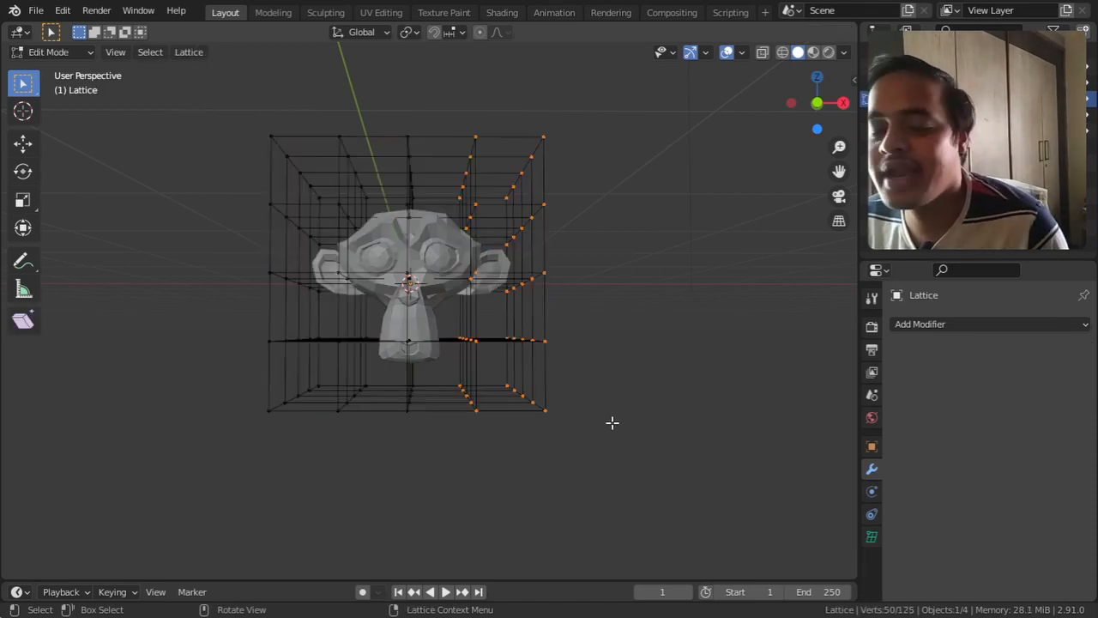
shift+middle_drag(596, 389, 584, 404)
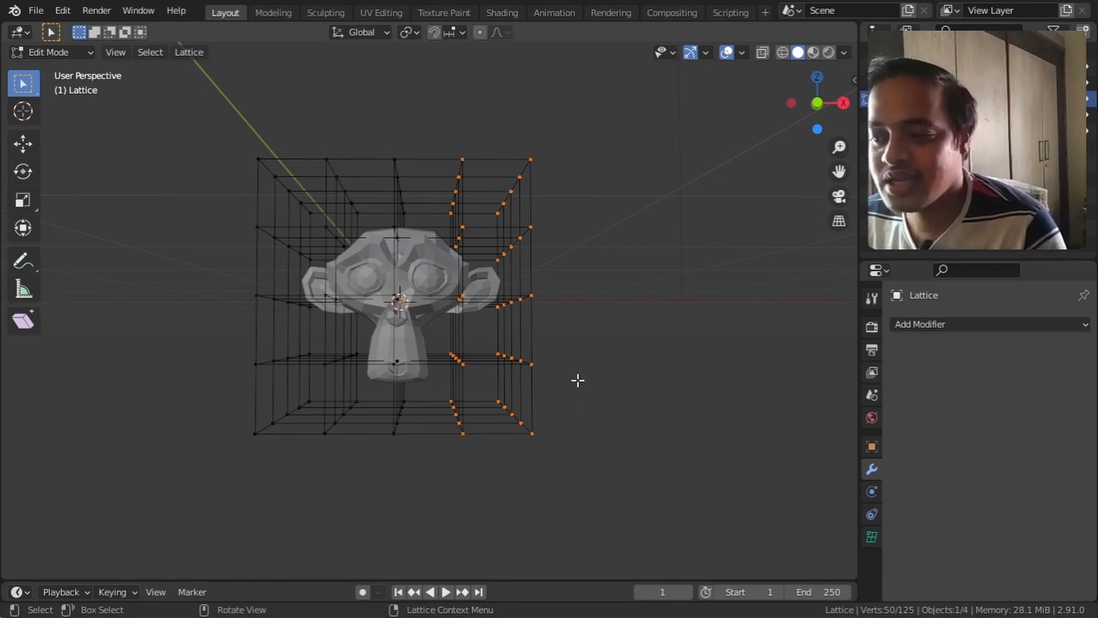
key(g)
key(x)
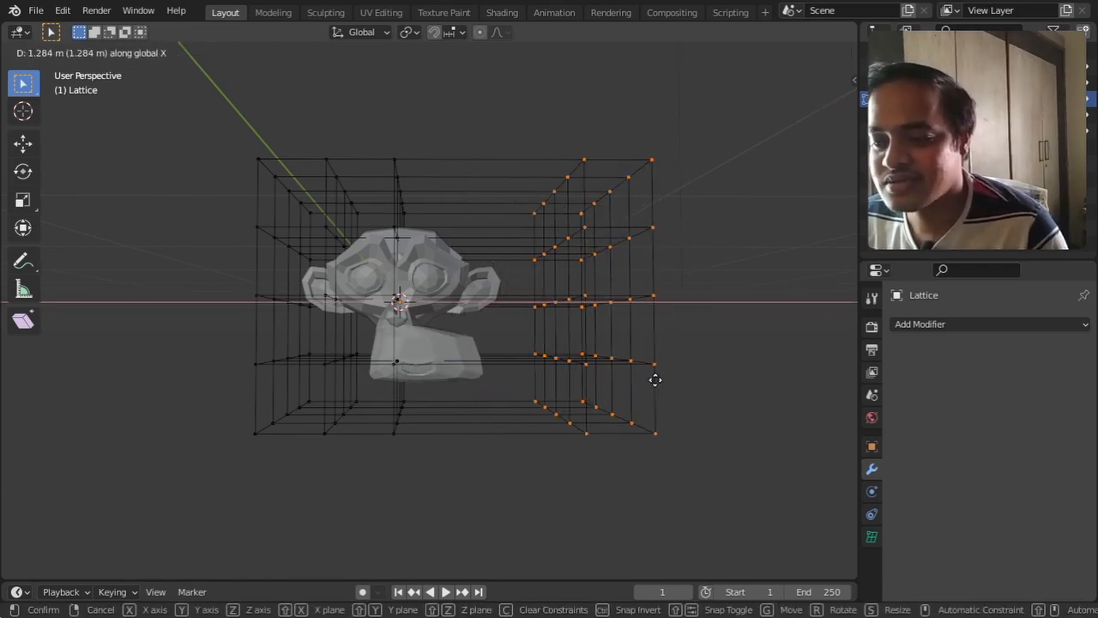